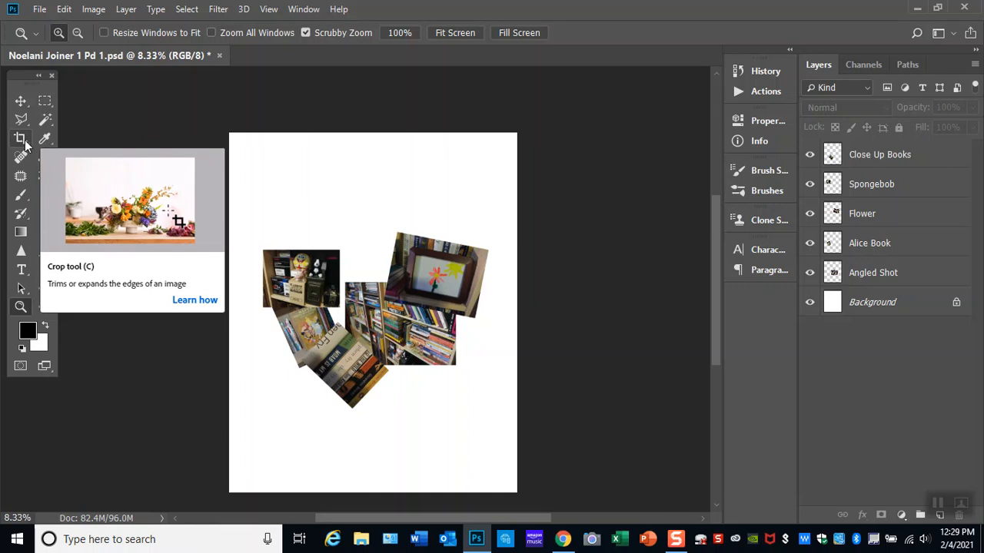
# - Crop the canvas to remove most of the empty white space above and below the photo collage
pyautogui.click(23, 141)
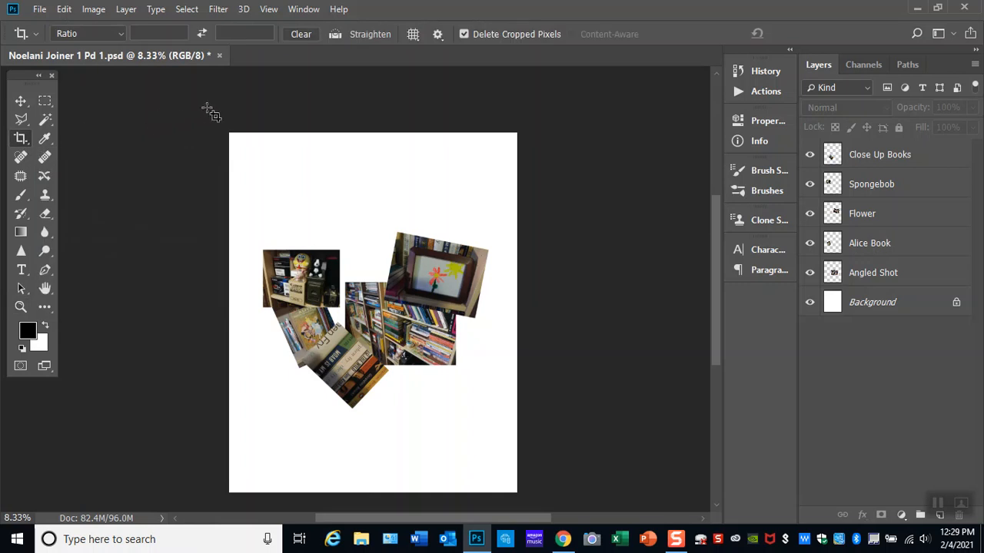
pyautogui.moveTo(231, 135); pyautogui.dragTo(564, 504)
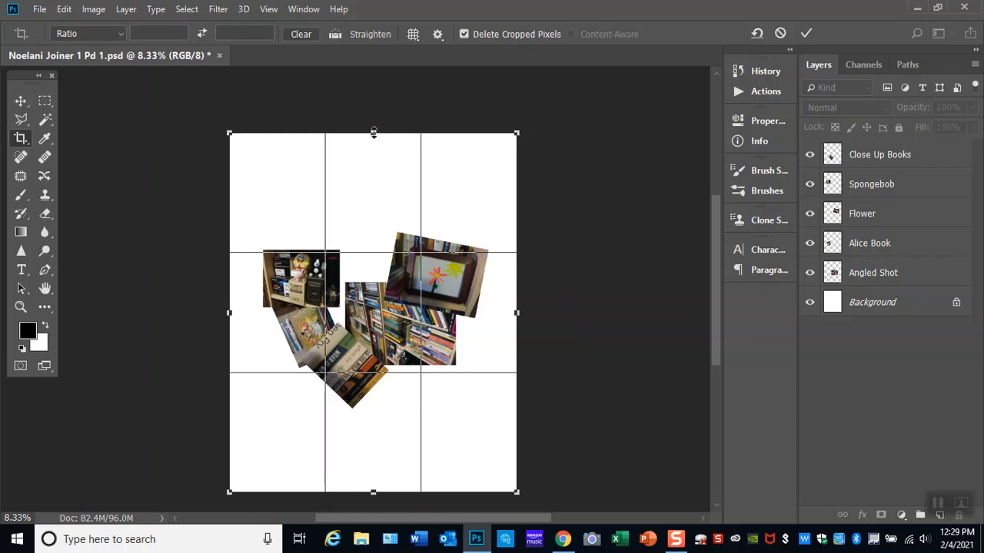
pyautogui.moveTo(374, 132); pyautogui.dragTo(373, 204)
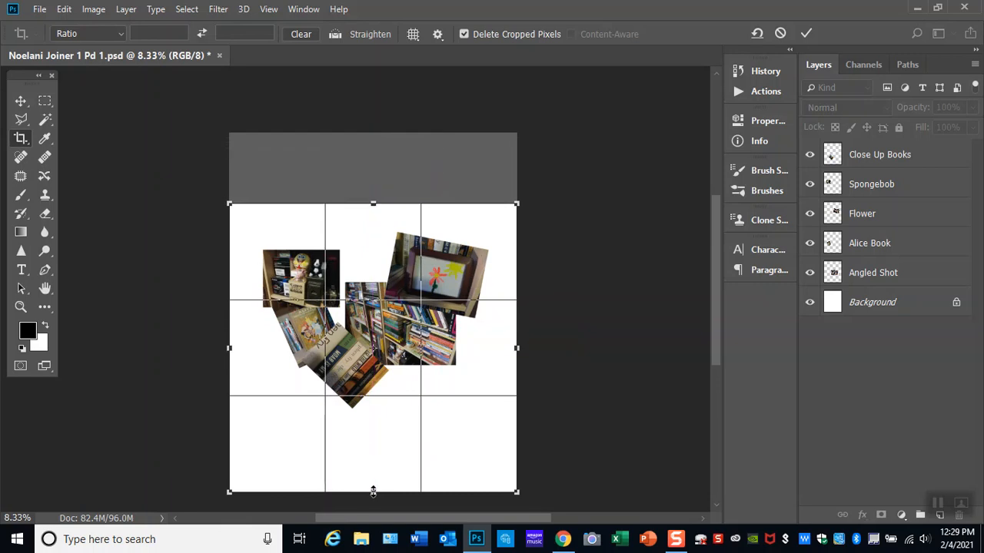
pyautogui.moveTo(373, 492); pyautogui.dragTo(374, 436)
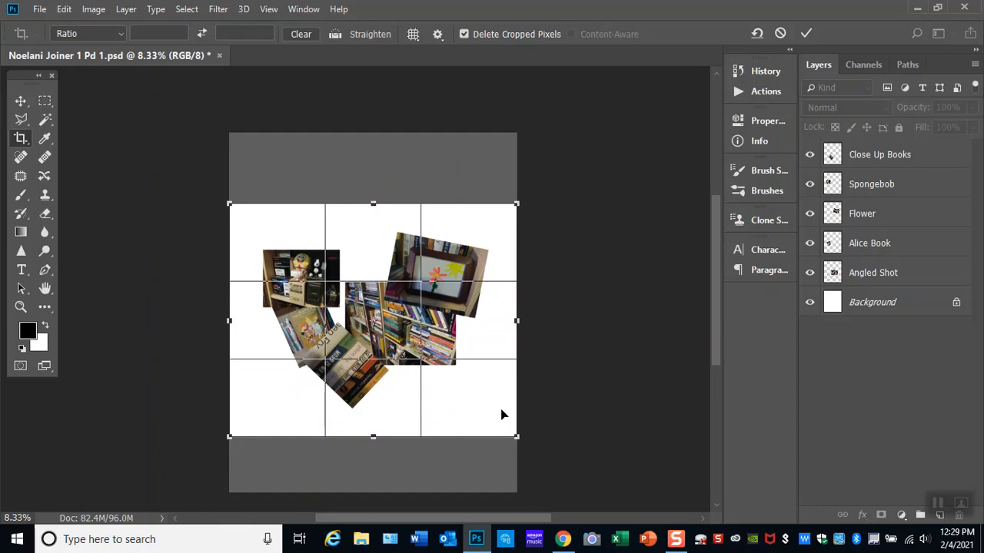
pyautogui.press('Return')
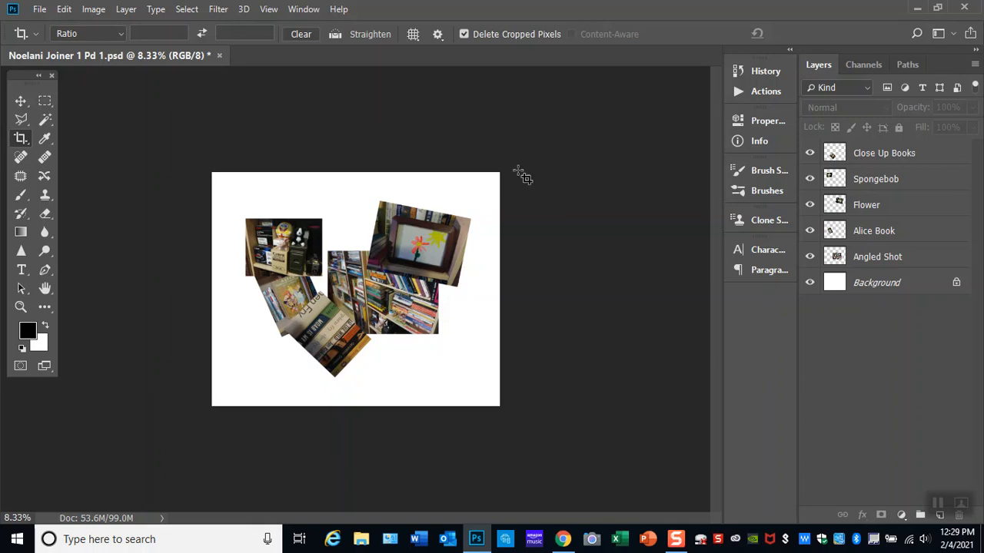
# - Crop a thin strip off the canvas along its left and bottom edges
pyautogui.moveTo(544, 151); pyautogui.dragTo(123, 450)
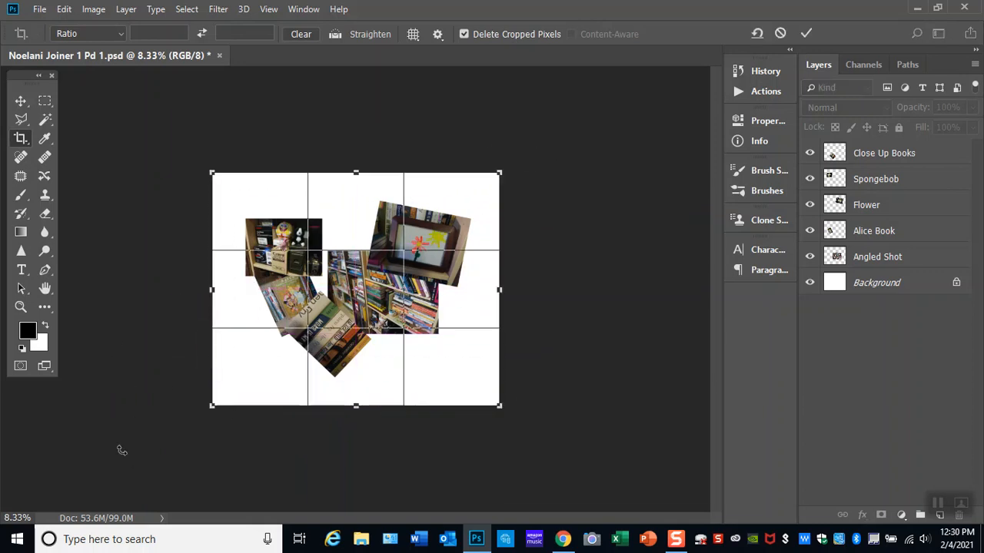
pyautogui.moveTo(214, 286); pyautogui.dragTo(219, 290)
pyautogui.moveTo(358, 405); pyautogui.dragTo(360, 400)
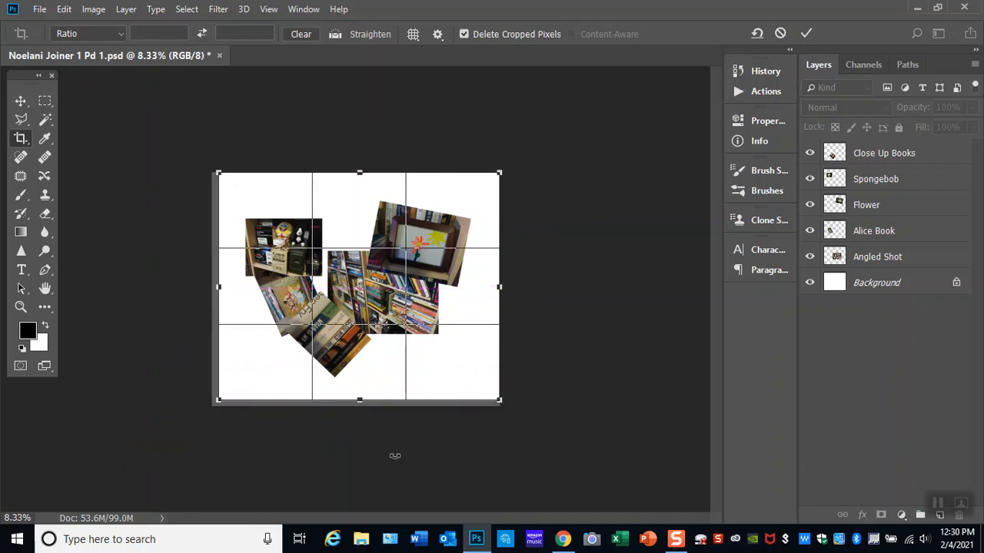
pyautogui.press('Return')
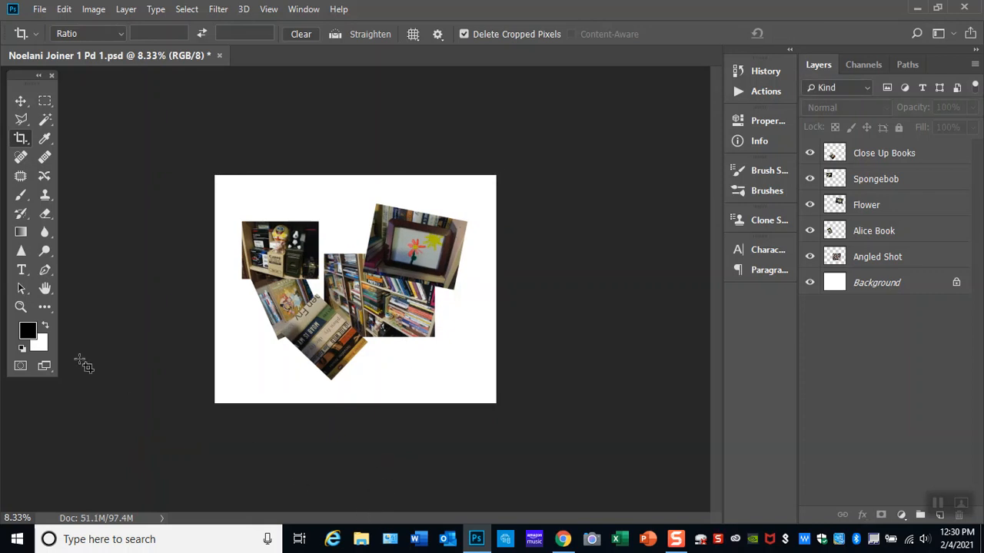
# - Select the Spongebob layer and toggle its visibility off and on to identify its photo, leaving it shown
pyautogui.click(21, 307)
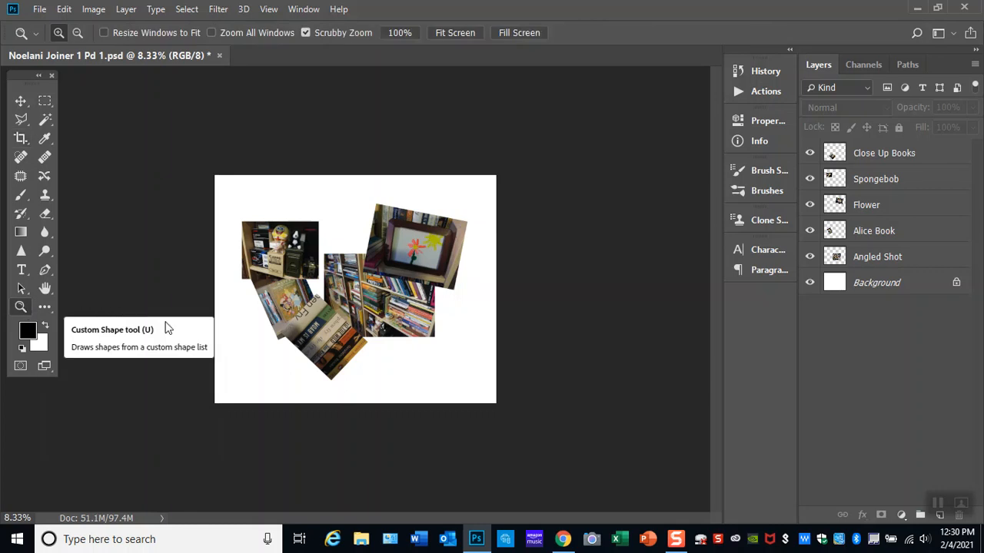
pyautogui.click(253, 359)
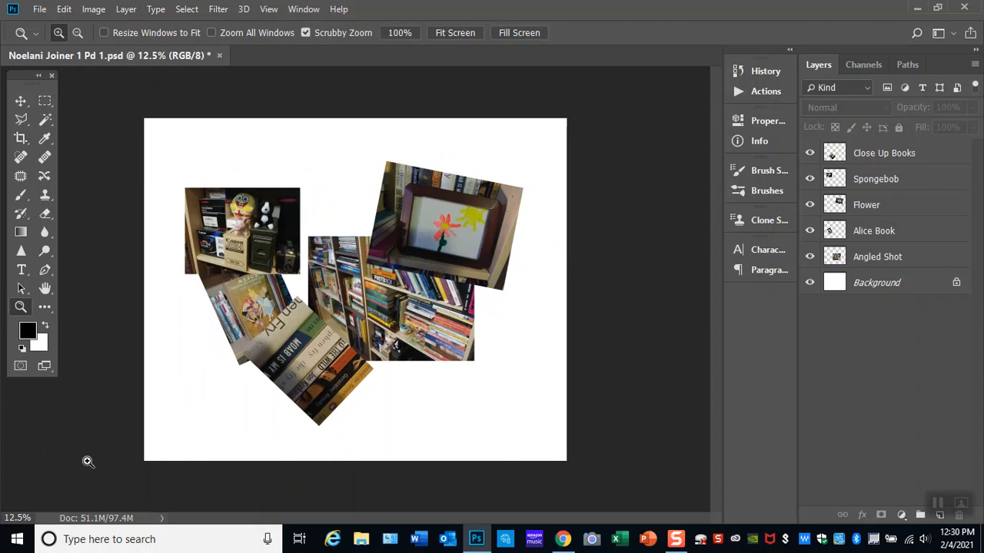
pyautogui.click(21, 138)
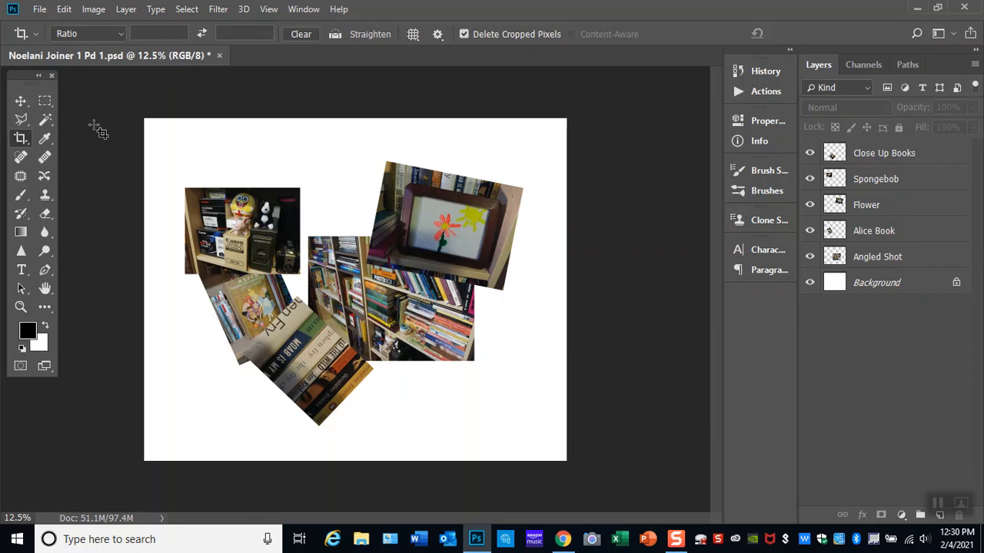
pyautogui.click(893, 179)
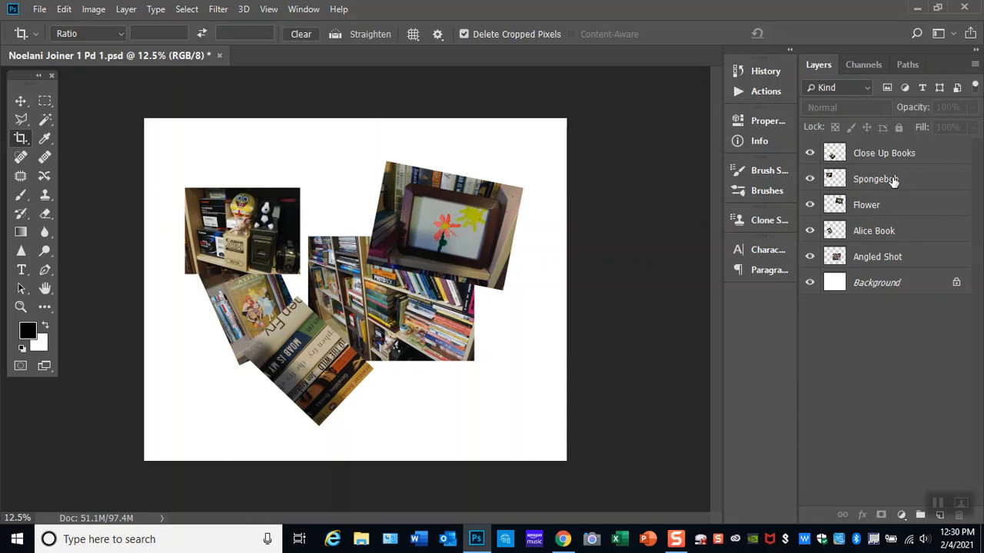
pyautogui.click(810, 182)
pyautogui.click(811, 183)
pyautogui.click(811, 183)
pyautogui.click(811, 183)
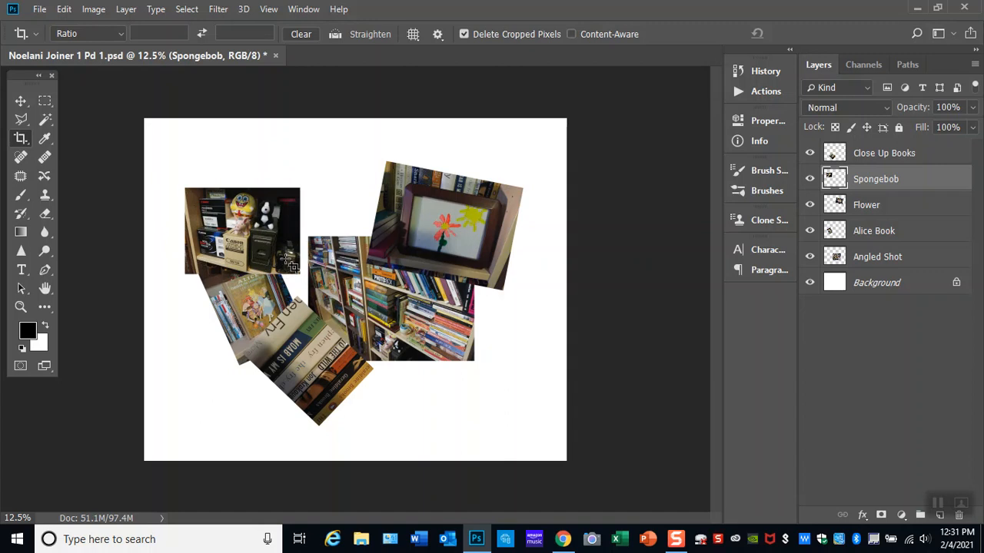
# - Examine the Spongebob photo up close around the pig figurine, ending with the whole photo in view
pyautogui.click(21, 307)
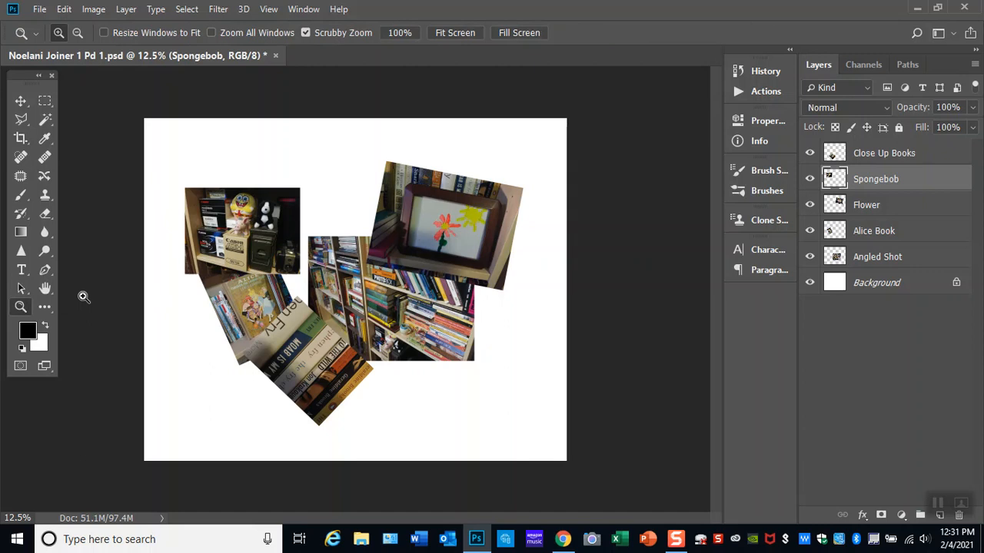
pyautogui.click(216, 224)
pyautogui.click(192, 211)
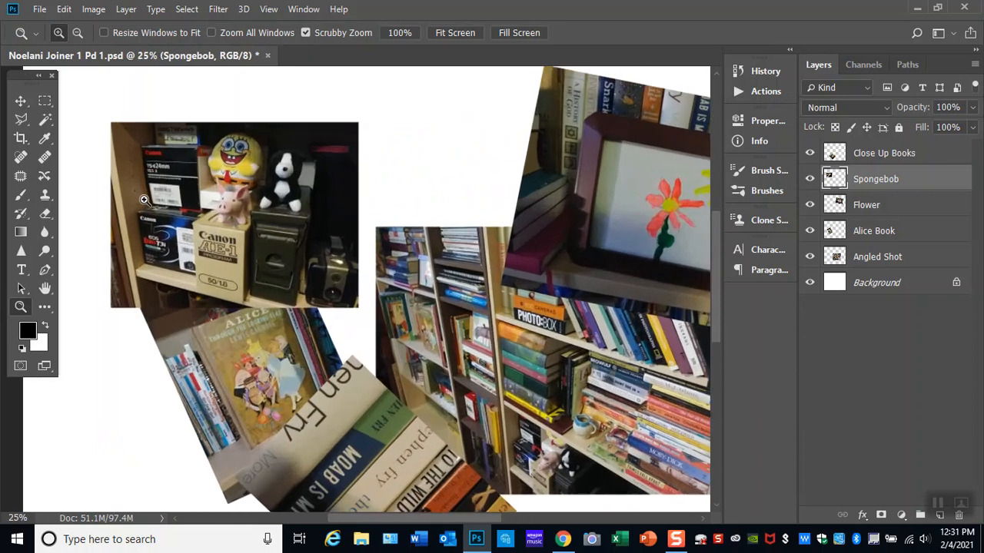
pyautogui.click(167, 198)
pyautogui.click(163, 236)
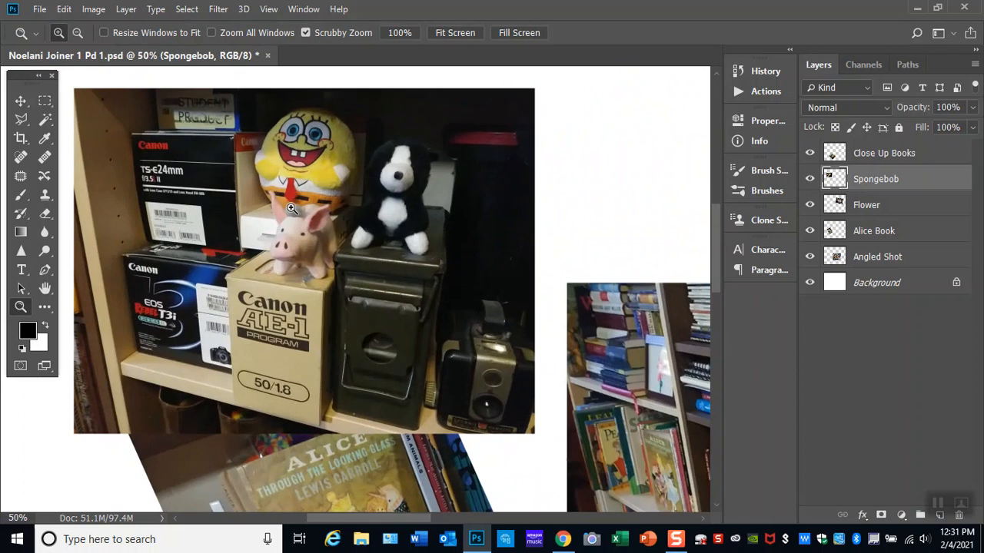
pyautogui.click(291, 207)
pyautogui.click(291, 208)
pyautogui.click(291, 208)
pyautogui.click(291, 208)
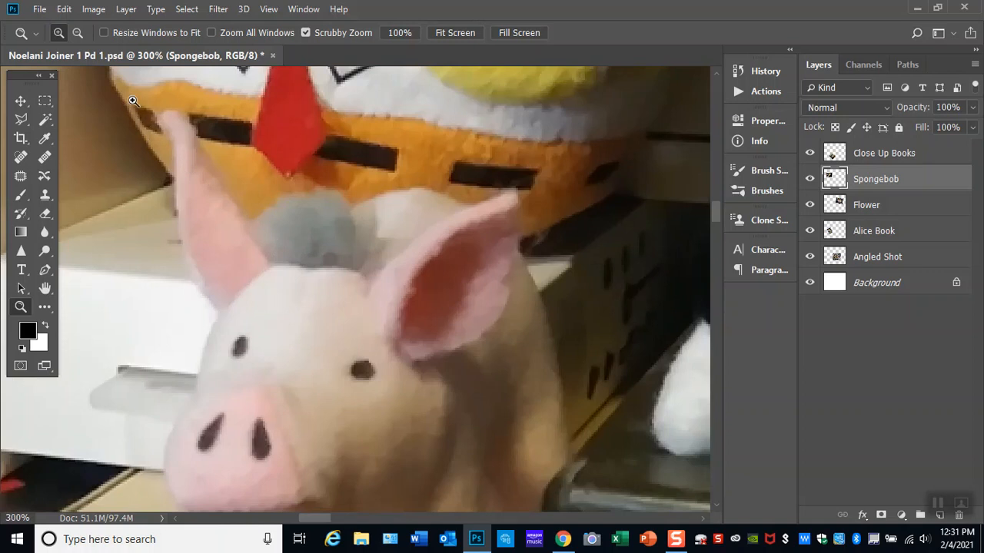
pyautogui.click(77, 33)
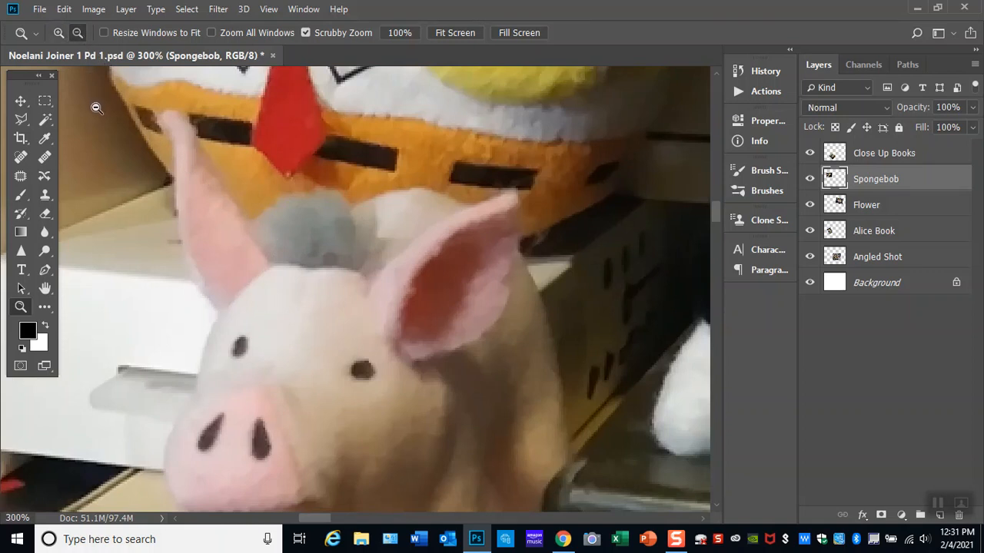
pyautogui.click(159, 168)
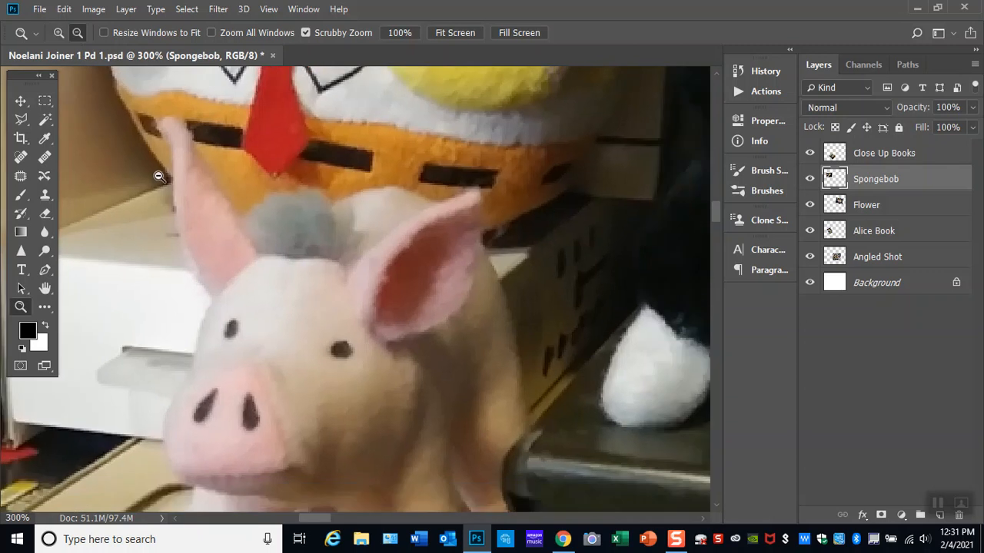
pyautogui.click(137, 187)
pyautogui.click(137, 190)
pyautogui.click(136, 189)
pyautogui.click(137, 190)
pyautogui.moveTo(373, 518); pyautogui.dragTo(345, 514)
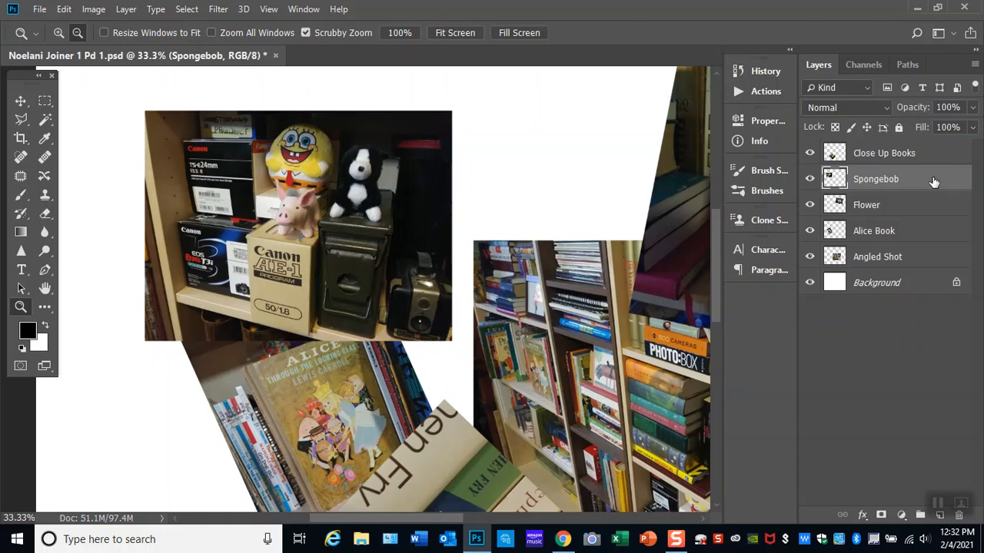
# - Clear a rectangular marquee area covering the right-hand strip of the Spongebob photo with the old camera, and deselect
pyautogui.click(47, 104)
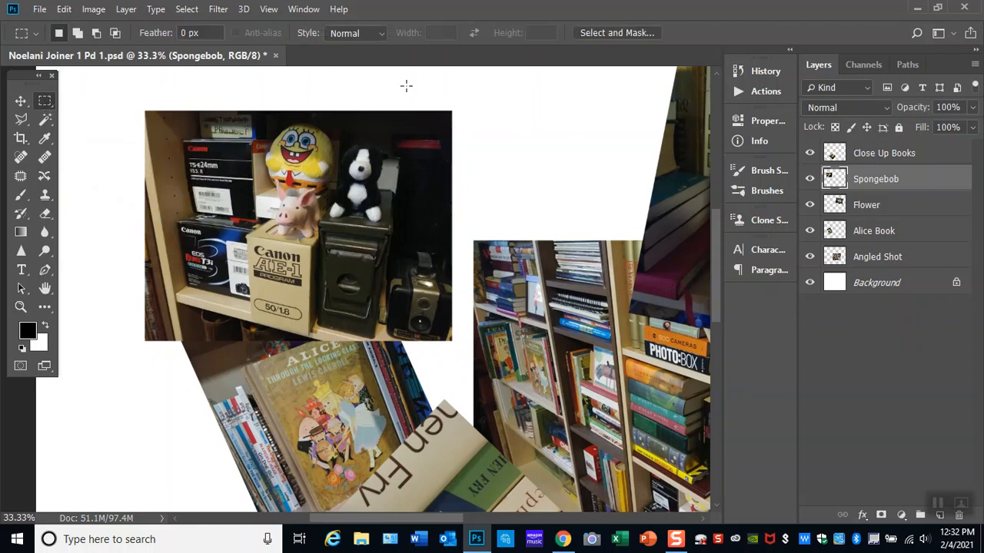
pyautogui.moveTo(399, 85); pyautogui.dragTo(486, 373)
pyautogui.click(64, 10)
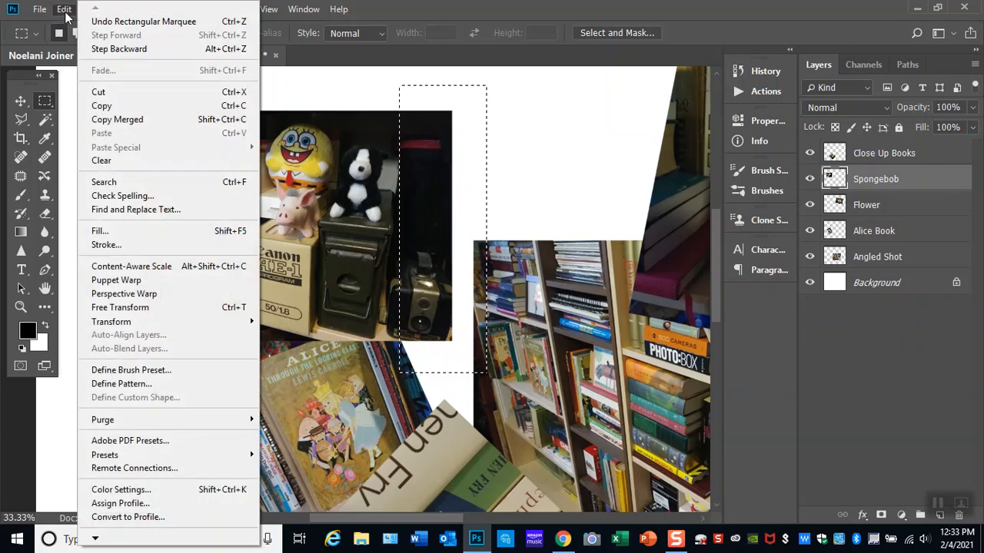
pyautogui.click(130, 160)
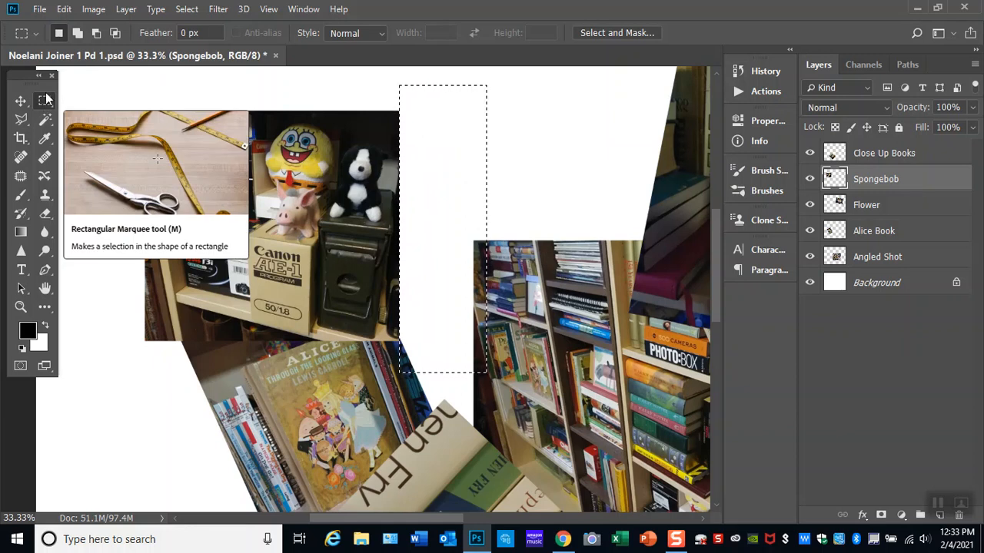
pyautogui.rightClick(437, 116)
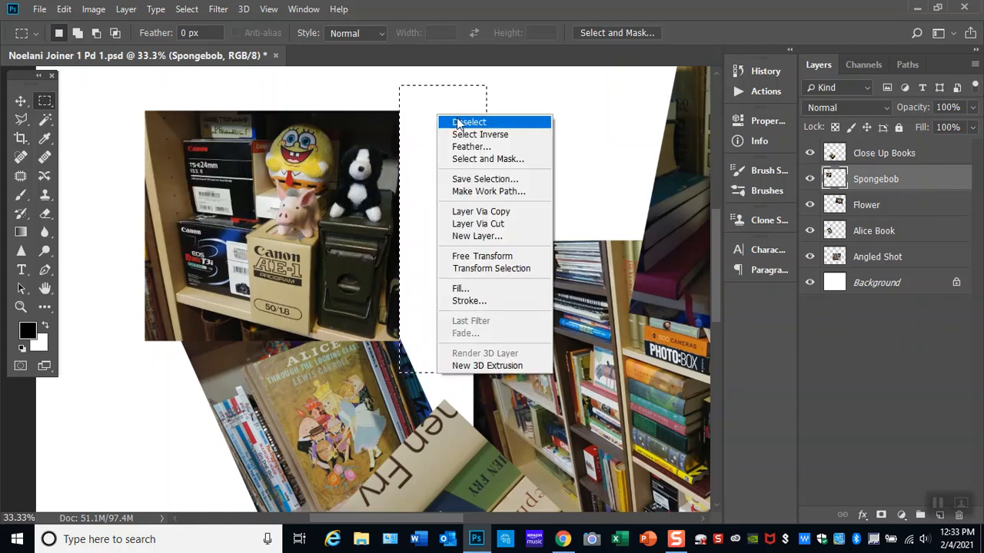
pyautogui.click(458, 123)
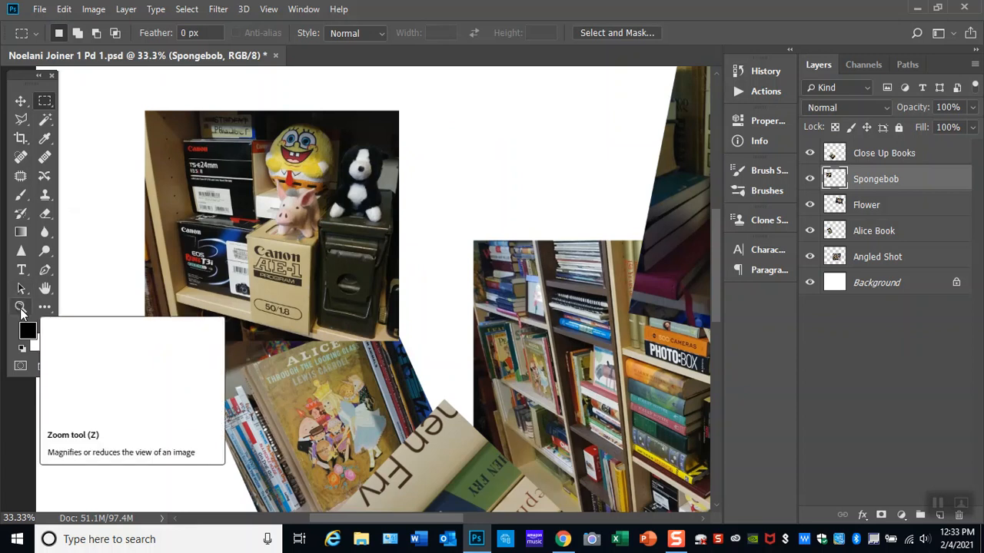
# - Examine the whole collage with the trimmed Spongebob photo, and look over the marquee tool variants and editing commands
pyautogui.click(20, 307)
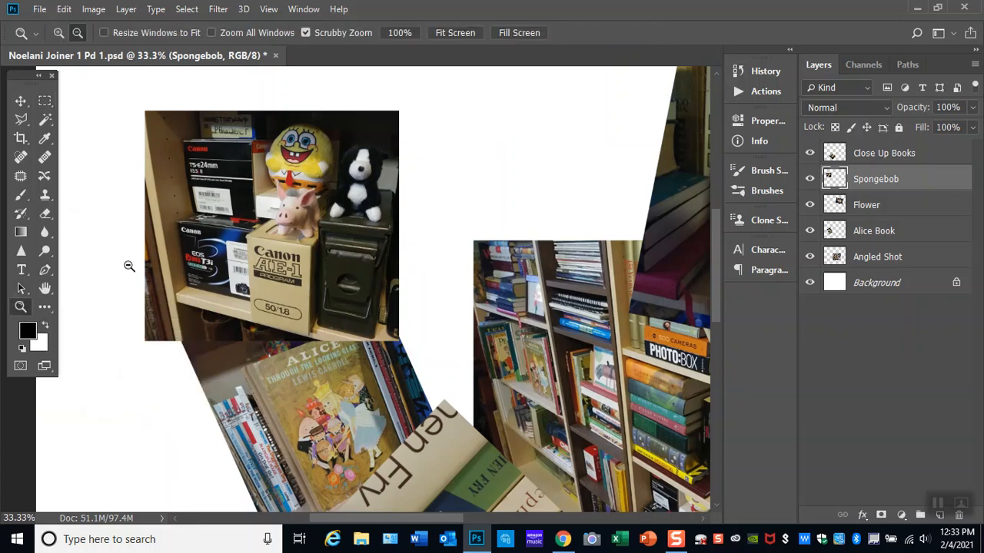
pyautogui.click(230, 239)
pyautogui.click(231, 240)
pyautogui.click(374, 266)
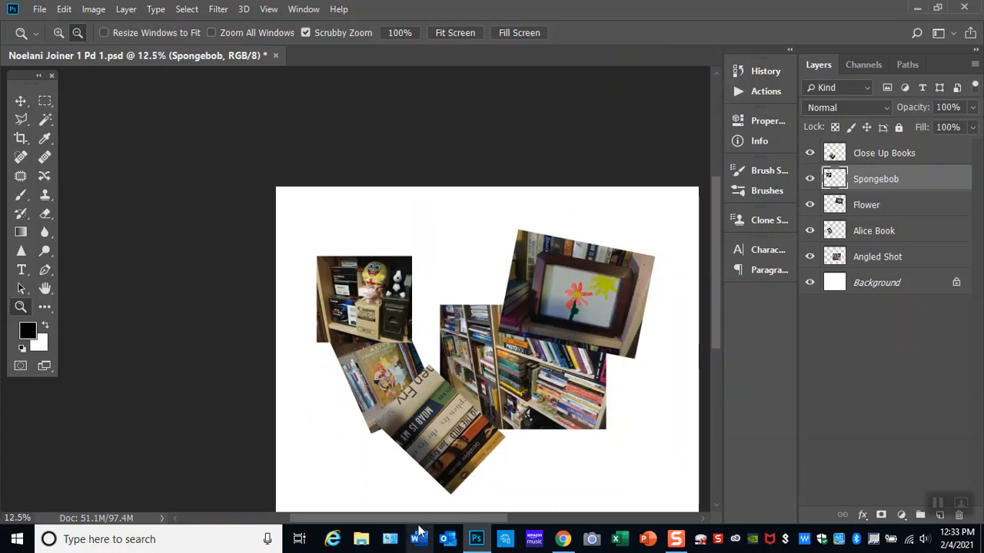
pyautogui.hscroll(3, 452, 519)
pyautogui.scroll(-1, 433, 376)
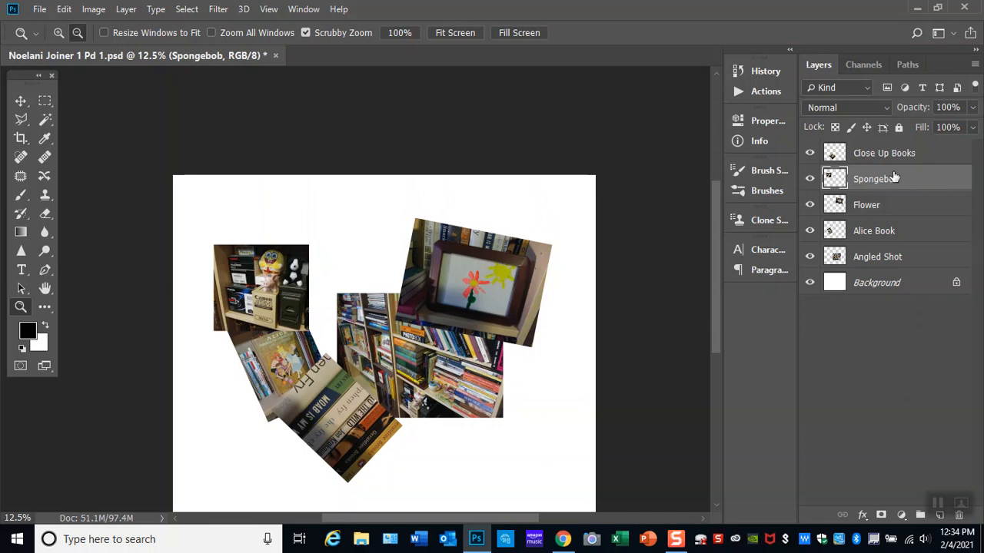
pyautogui.click(44, 105)
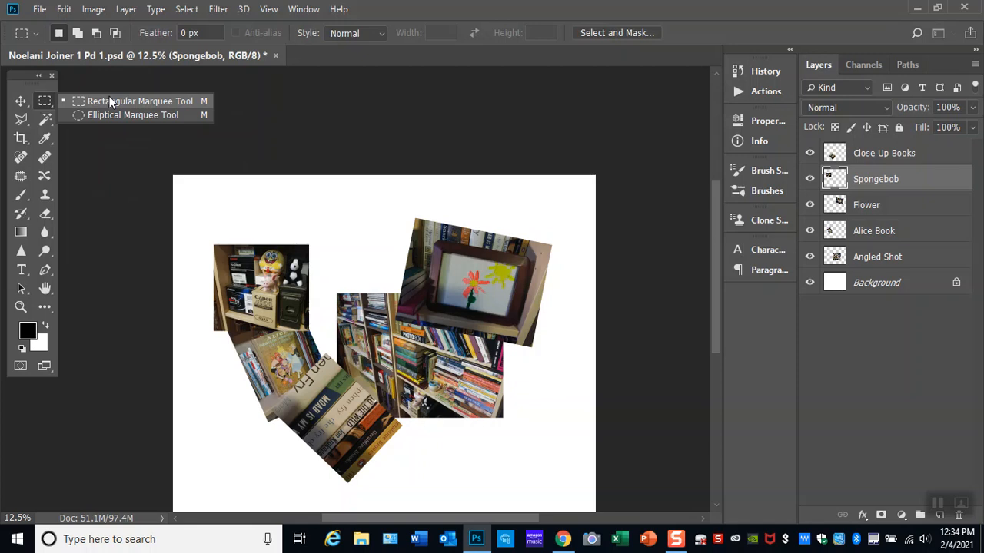
pyautogui.click(64, 9)
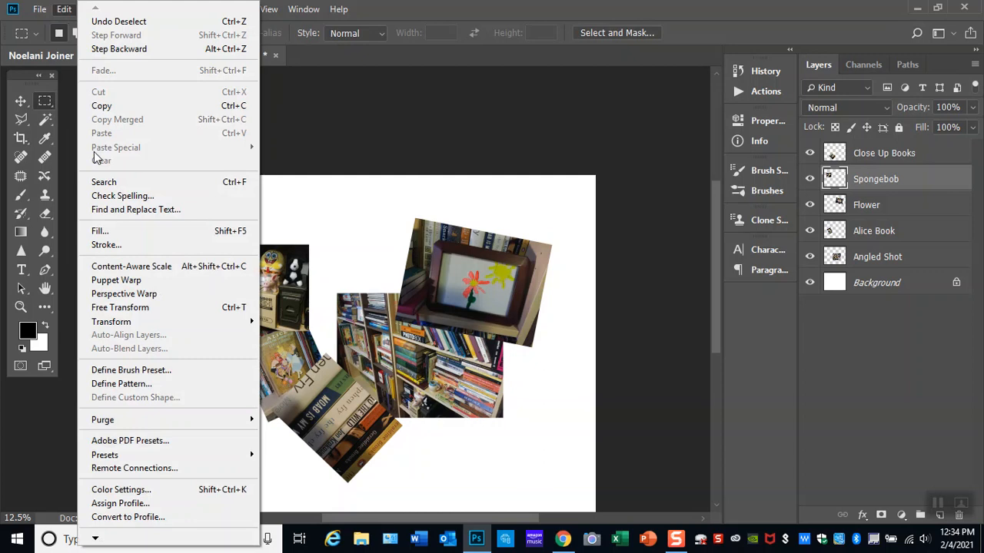
pyautogui.click(320, 114)
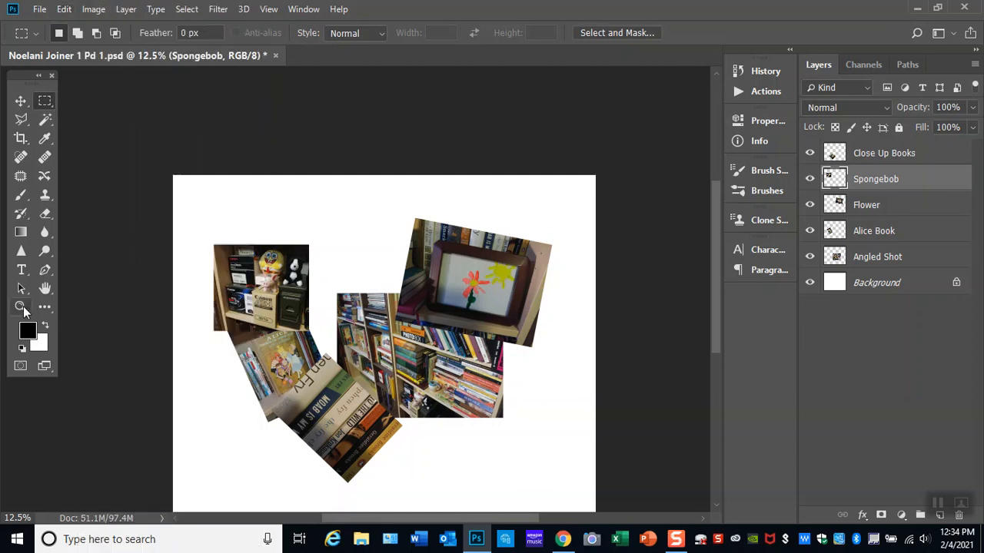
# - Undo the deselection to restore the rectangular selection beside the Spongebob photo
pyautogui.click(20, 306)
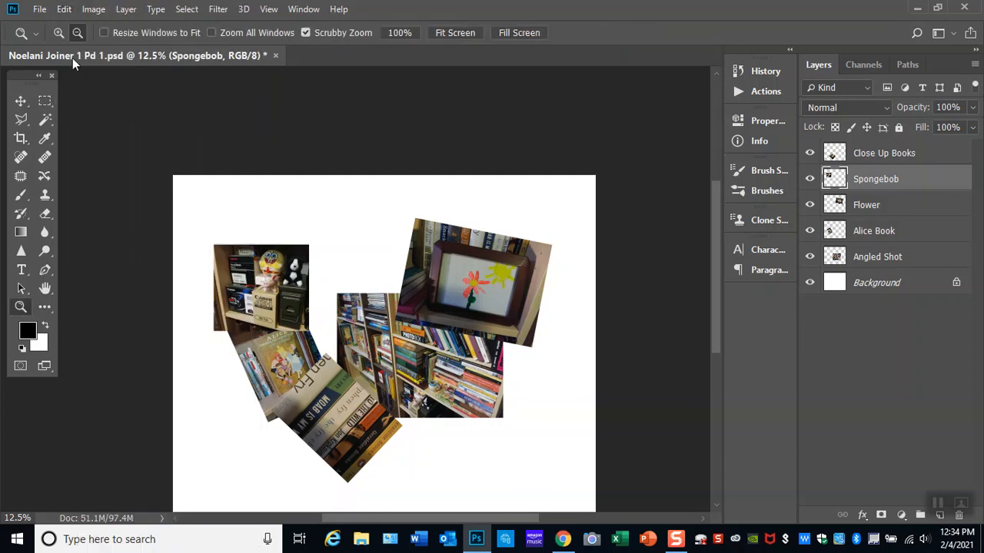
pyautogui.click(252, 270)
pyautogui.click(253, 262)
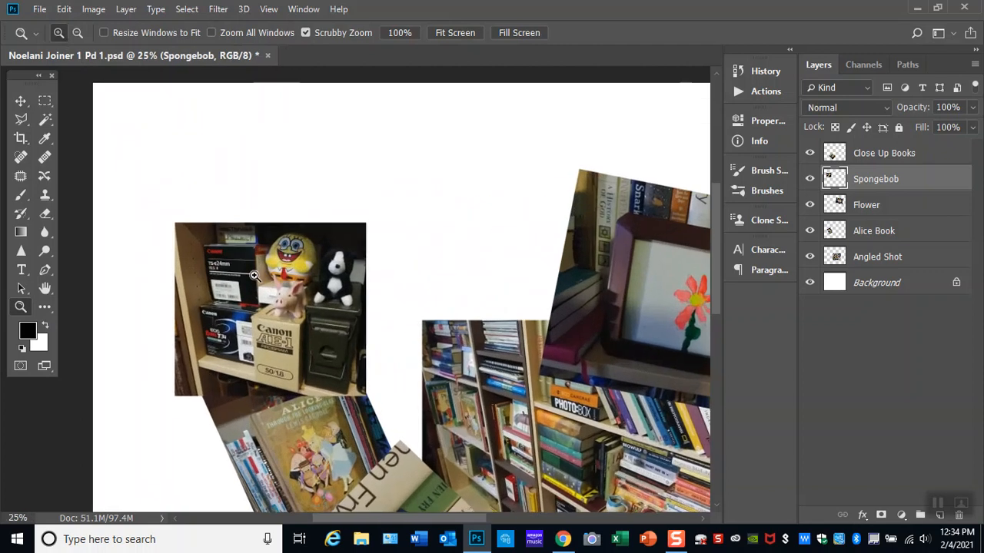
pyautogui.click(262, 276)
pyautogui.click(222, 276)
pyautogui.scroll(-2, 276, 259)
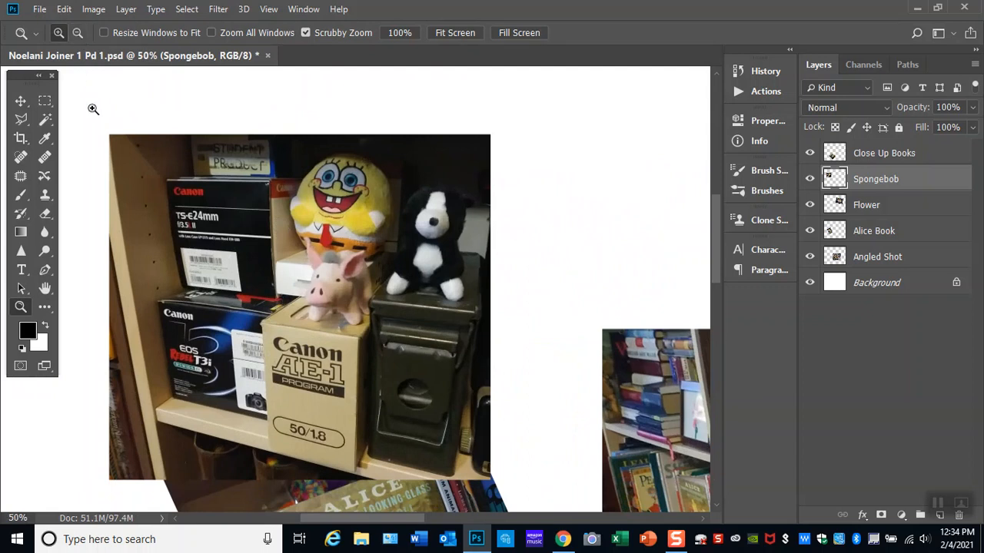
pyautogui.click(64, 9)
pyautogui.click(88, 21)
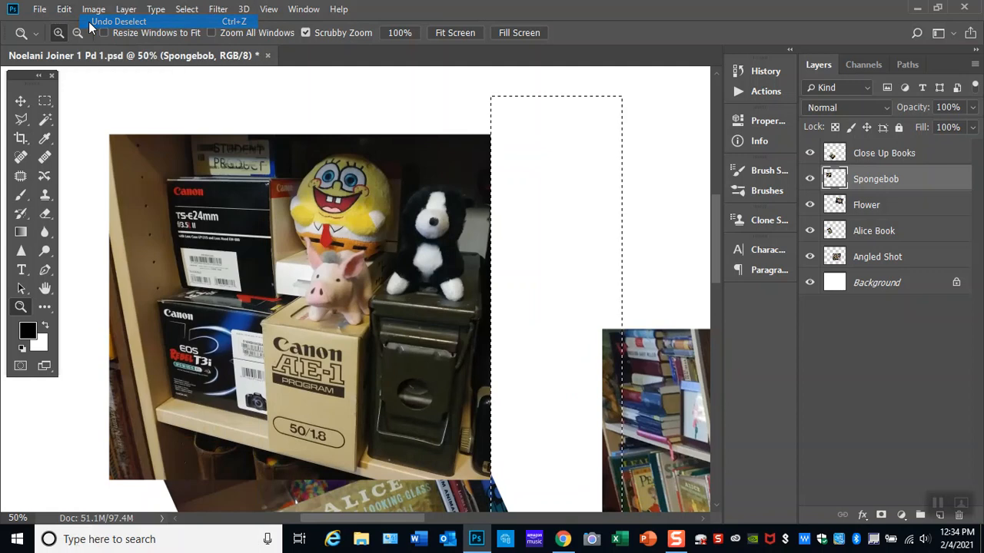
# - Step back to restore the cleared strip of the Spongebob photo, and remove the selection
pyautogui.click(64, 9)
pyautogui.click(110, 51)
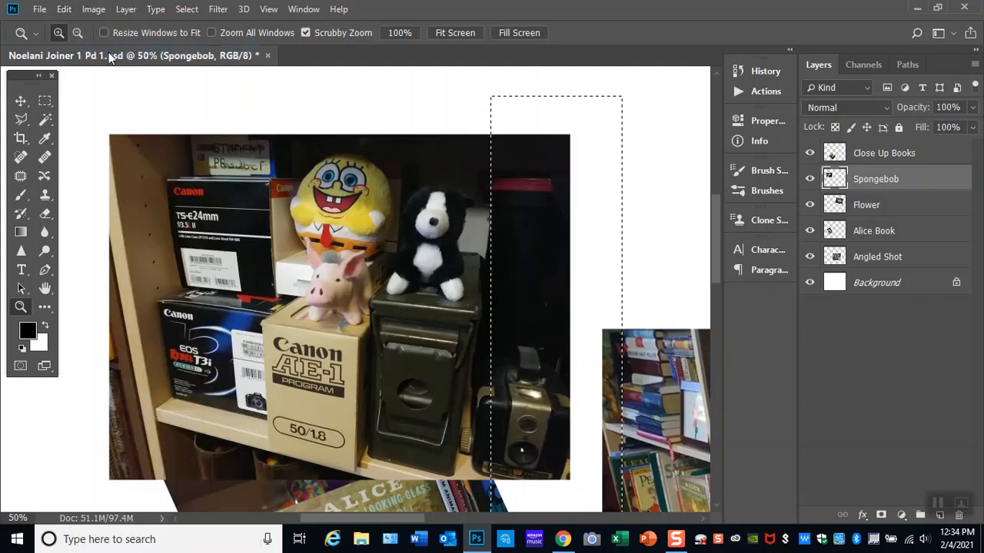
pyautogui.click(45, 103)
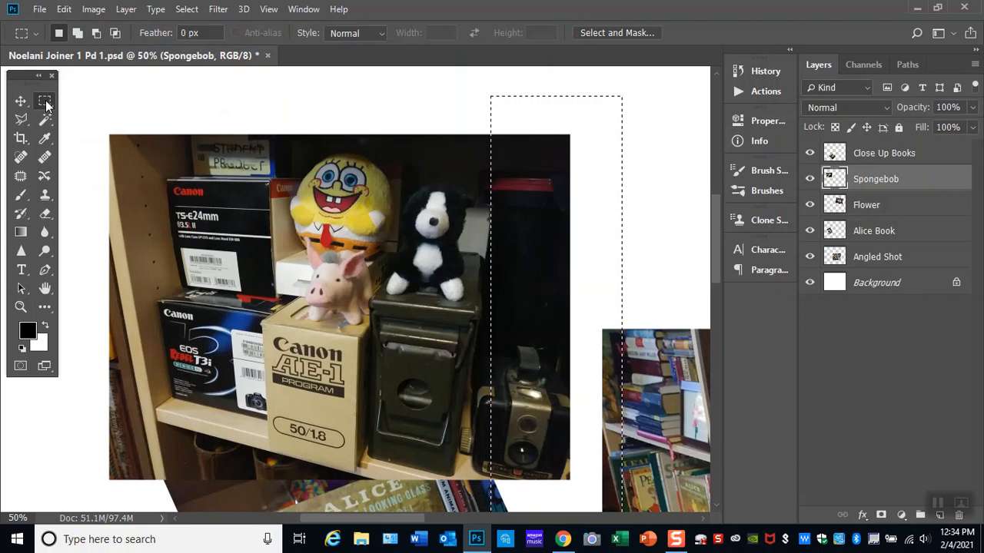
pyautogui.rightClick(576, 120)
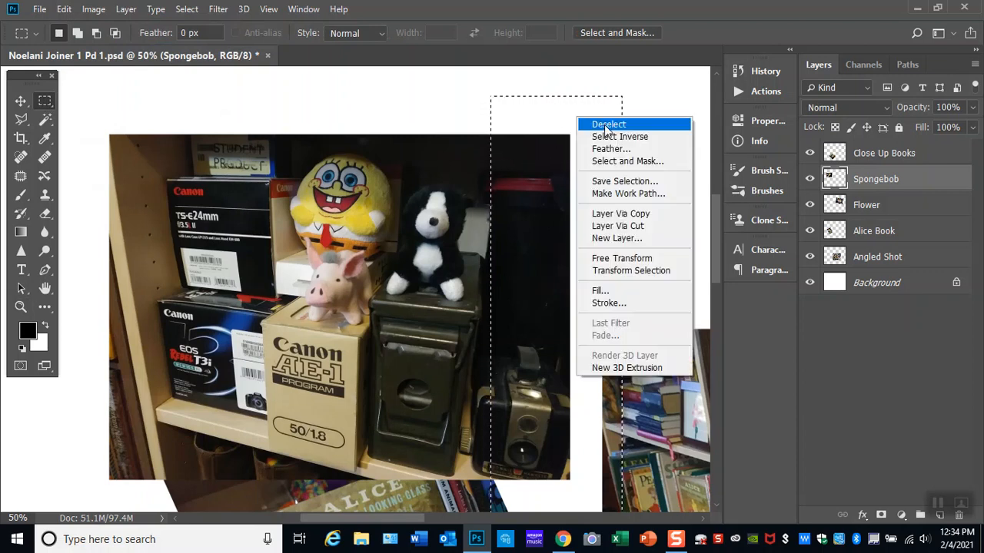
pyautogui.click(606, 130)
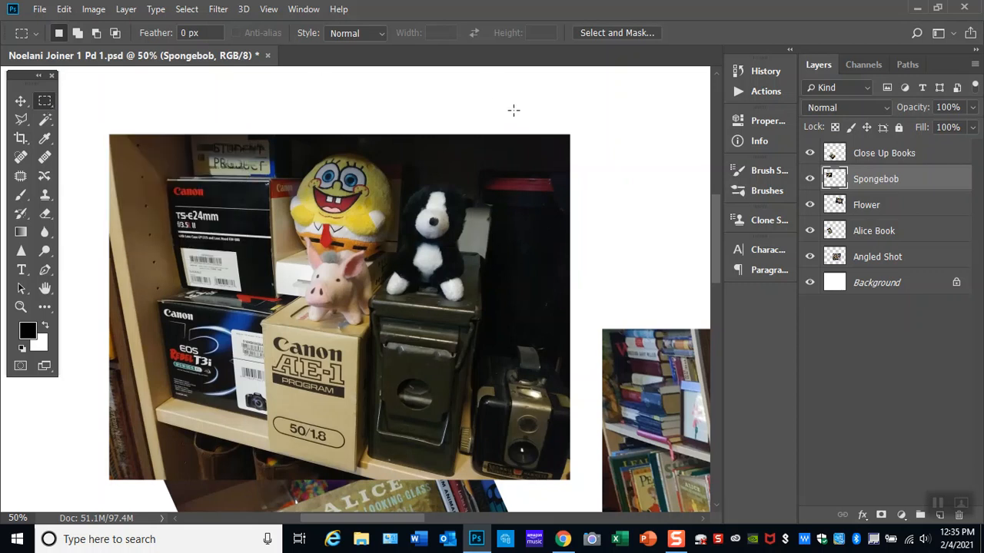
# - Marquee-select a narrow rectangular strip over the Spongebob photo's right edge, covering most of the old camera, restoring it after a deselection
pyautogui.moveTo(505, 109); pyautogui.dragTo(588, 490)
pyautogui.click(64, 8)
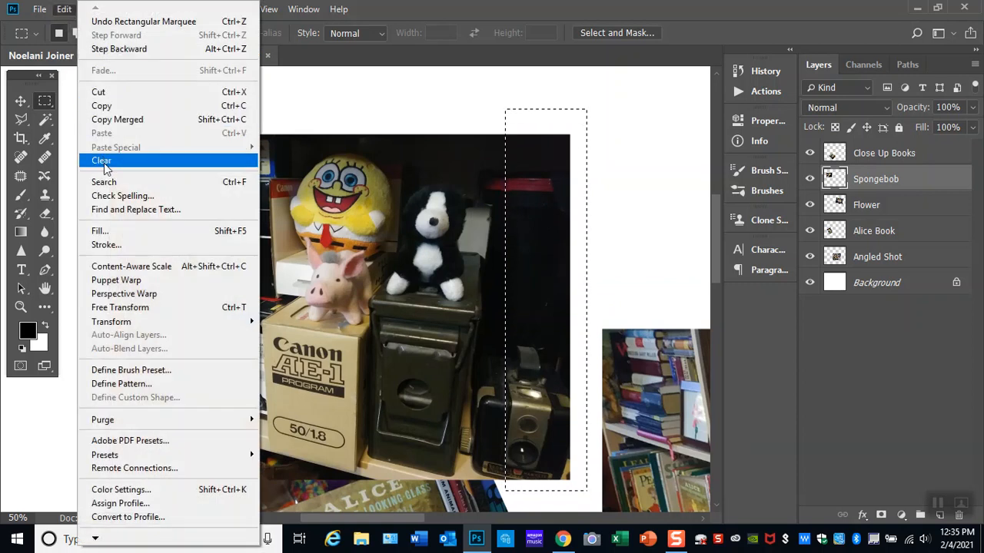
pyautogui.click(284, 89)
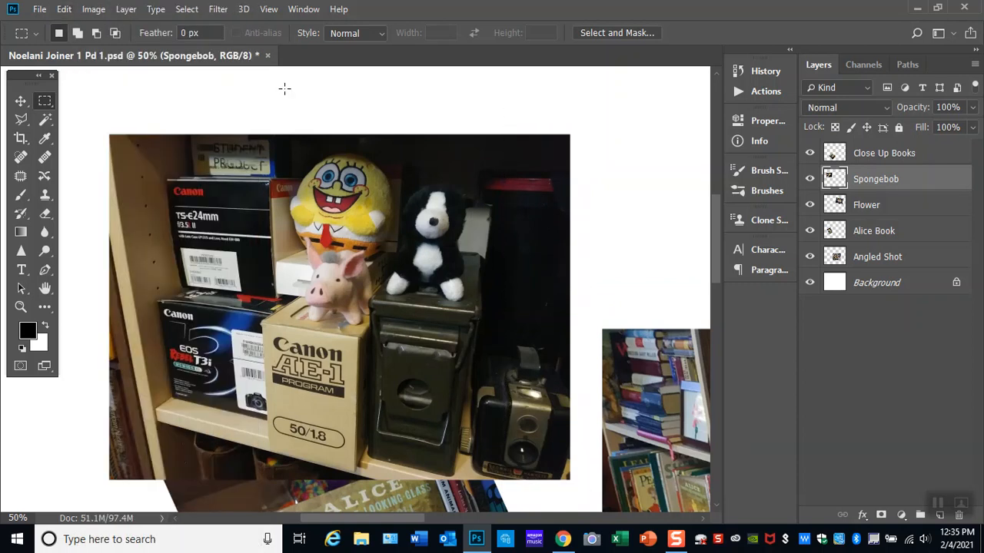
pyautogui.click(64, 8)
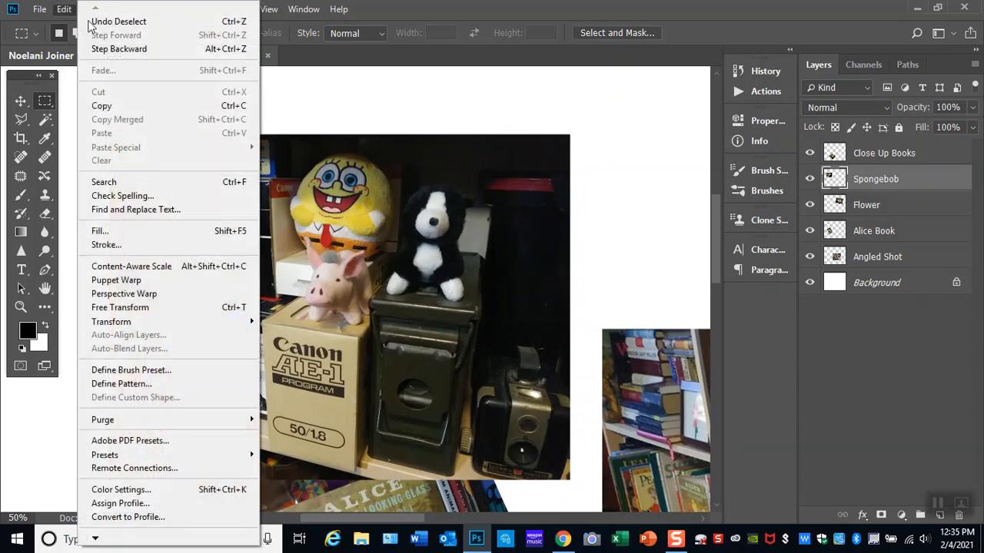
pyautogui.click(115, 45)
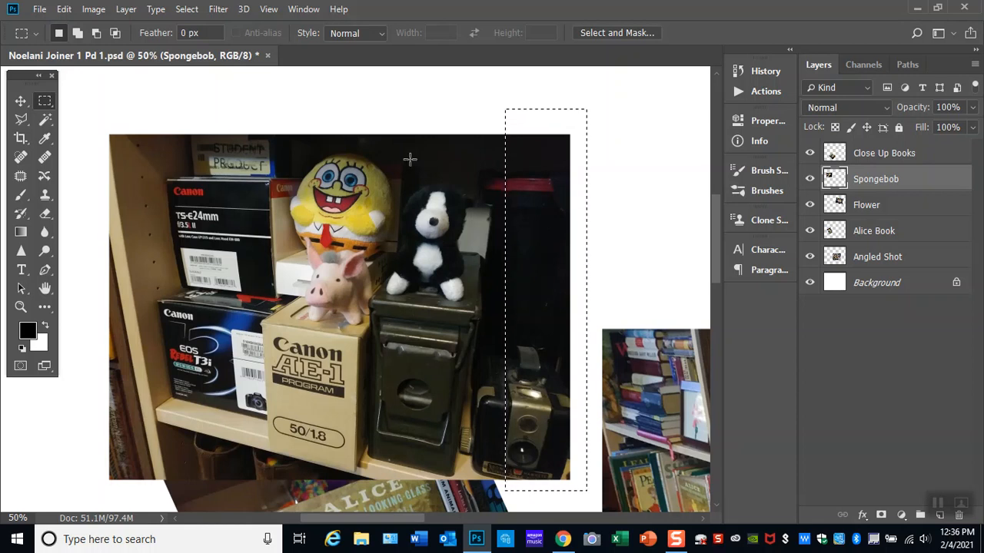
# - Erase the photo inside the selected strip with the Eraser at 600 px, and undo the erasure
pyautogui.click(48, 216)
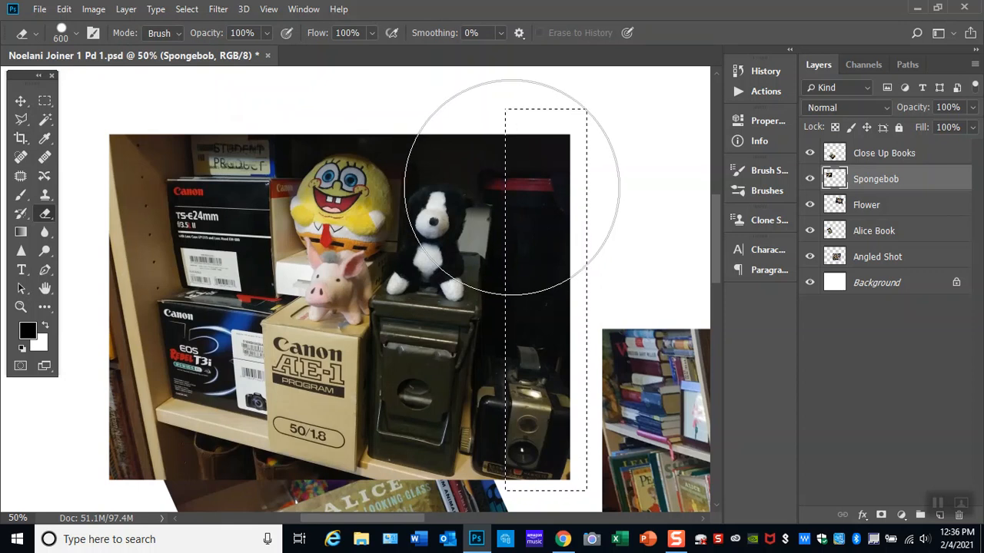
pyautogui.moveTo(524, 183)
pyautogui.mouseDown()
pyautogui.moveTo(515, 338)
pyautogui.moveTo(500, 392)
pyautogui.moveTo(509, 439)
pyautogui.moveTo(544, 418)
pyautogui.mouseUp()
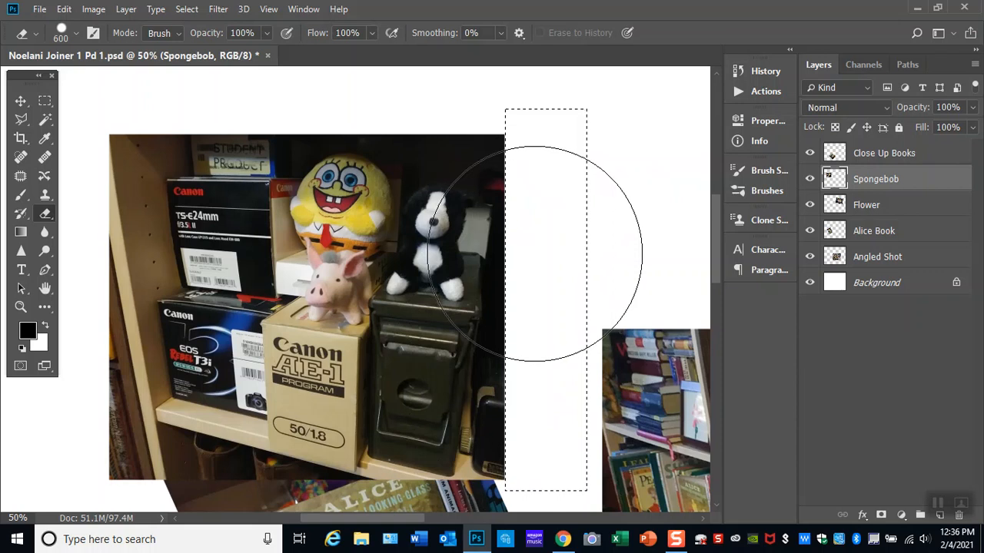
pyautogui.click(64, 9)
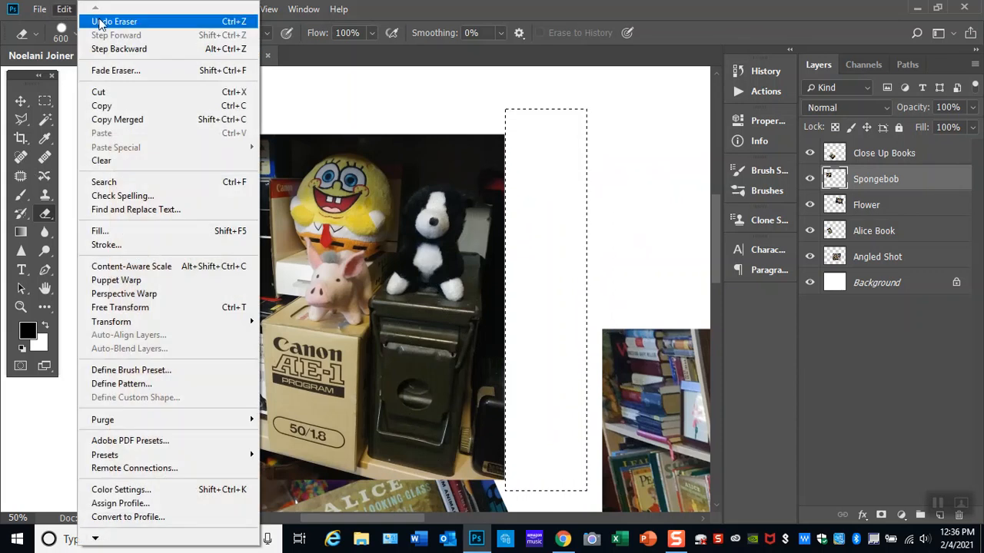
pyautogui.click(99, 20)
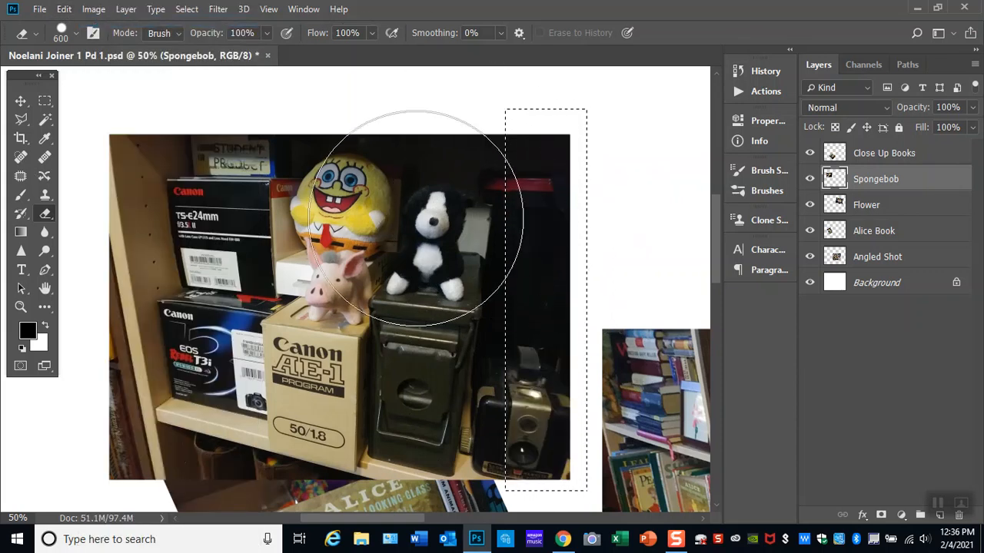
# - Reduce the Eraser brush to 35 px and erase the top portion of the Spongebob photo inside the selection
pyautogui.press('[')
pyautogui.press('[')
pyautogui.press('[')
pyautogui.press('[')
pyautogui.press('[')
pyautogui.press('[')
pyautogui.press('[')
pyautogui.press('[')
pyautogui.press('[')
pyautogui.press('[')
pyautogui.press('[')
pyautogui.press('[')
pyautogui.press('[')
pyautogui.press('[')
pyautogui.press('[')
pyautogui.press('[')
pyautogui.press('[')
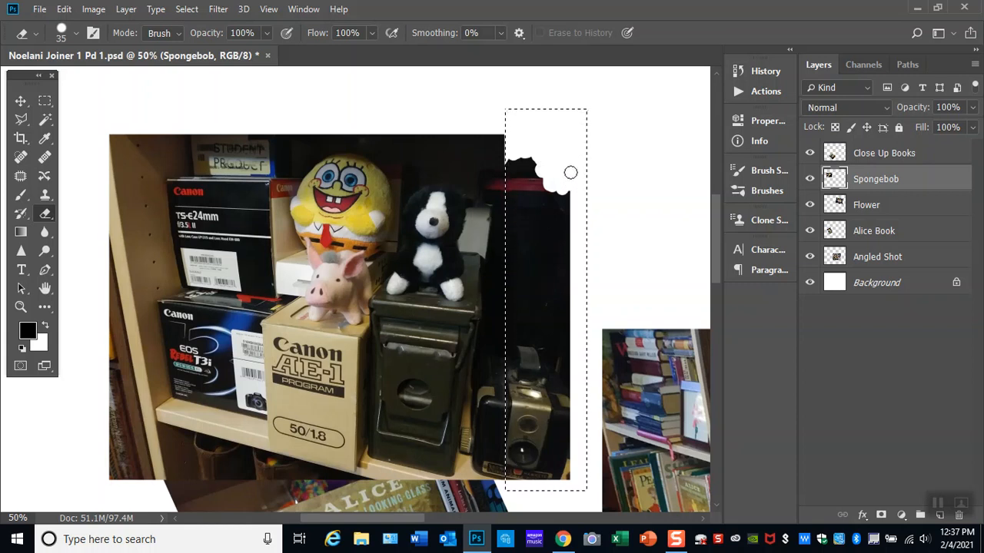
# - Set the Eraser size to 186 px and erase the selected strip down to just above the old camera
pyautogui.click(78, 33)
pyautogui.moveTo(96, 73); pyautogui.dragTo(148, 71)
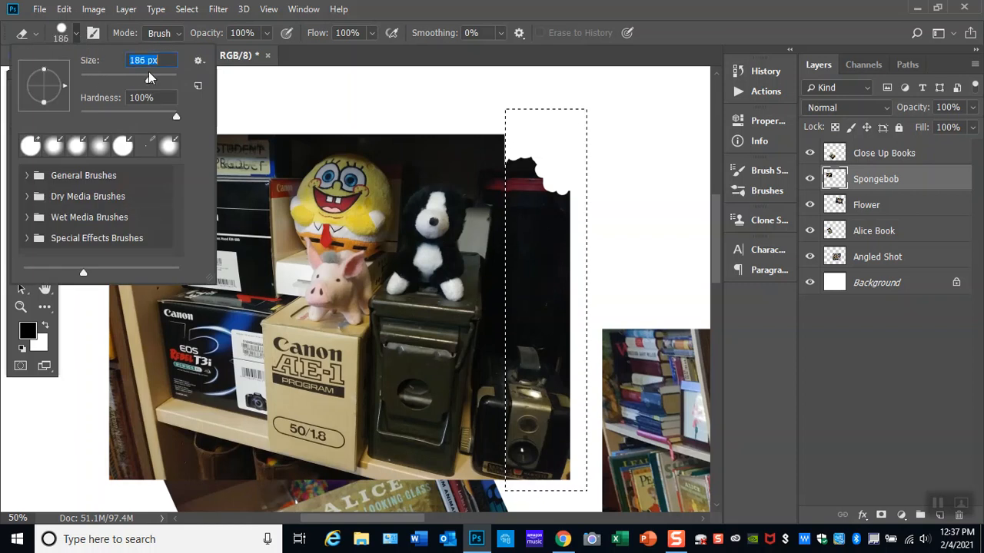
pyautogui.click(76, 35)
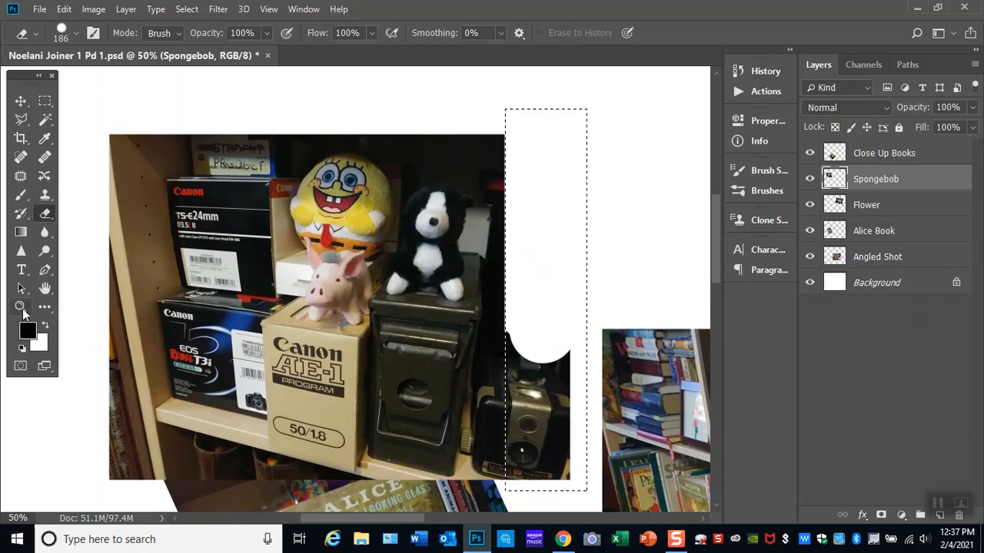
# - Reduce the Eraser brush to 100 px and erase one hard-edged round spot on the upper part of the old camera
pyautogui.click(21, 309)
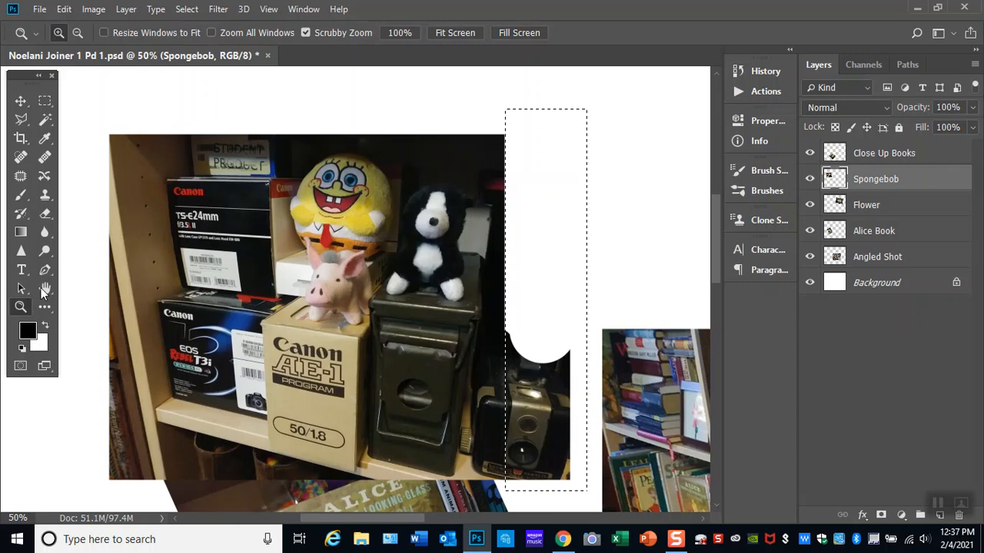
pyautogui.click(587, 419)
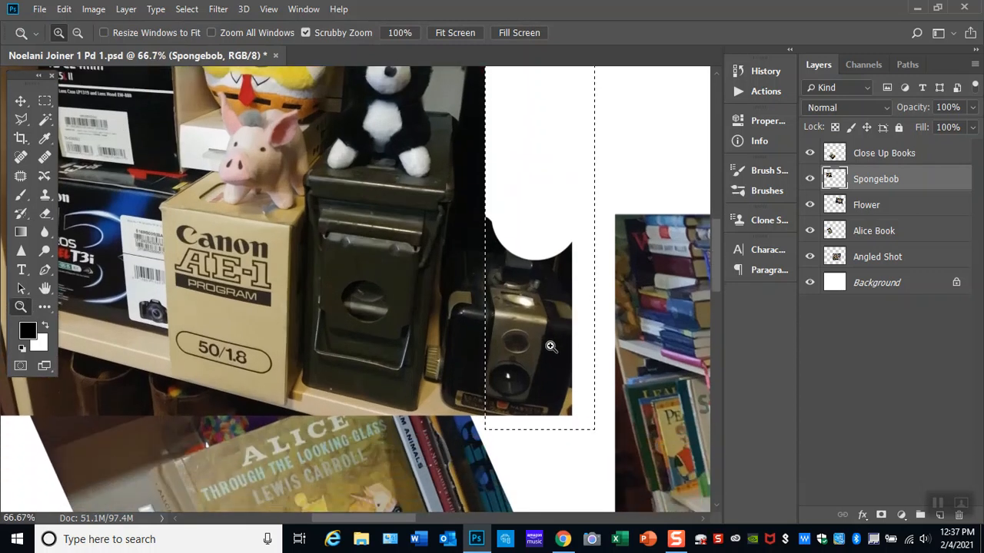
pyautogui.click(568, 313)
pyautogui.click(560, 291)
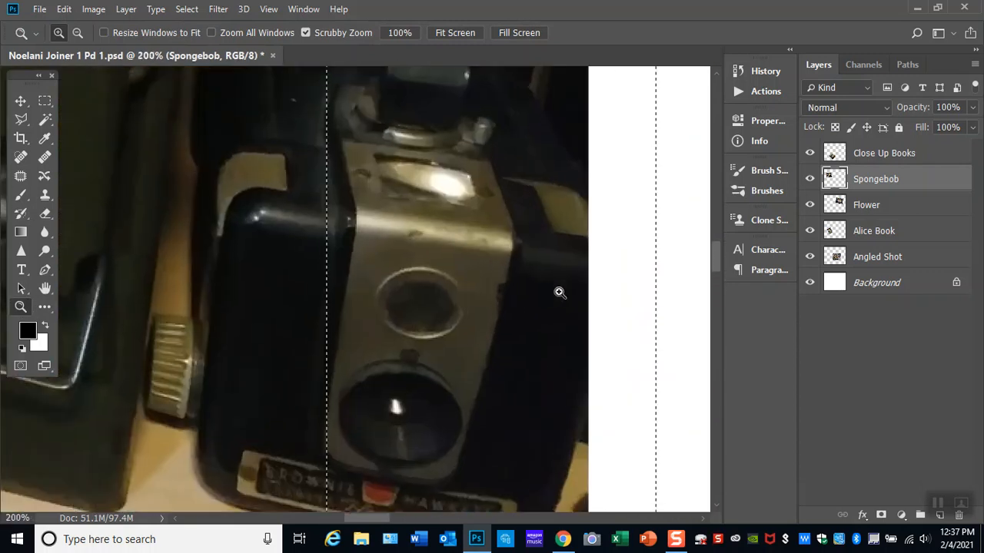
pyautogui.press('alt')
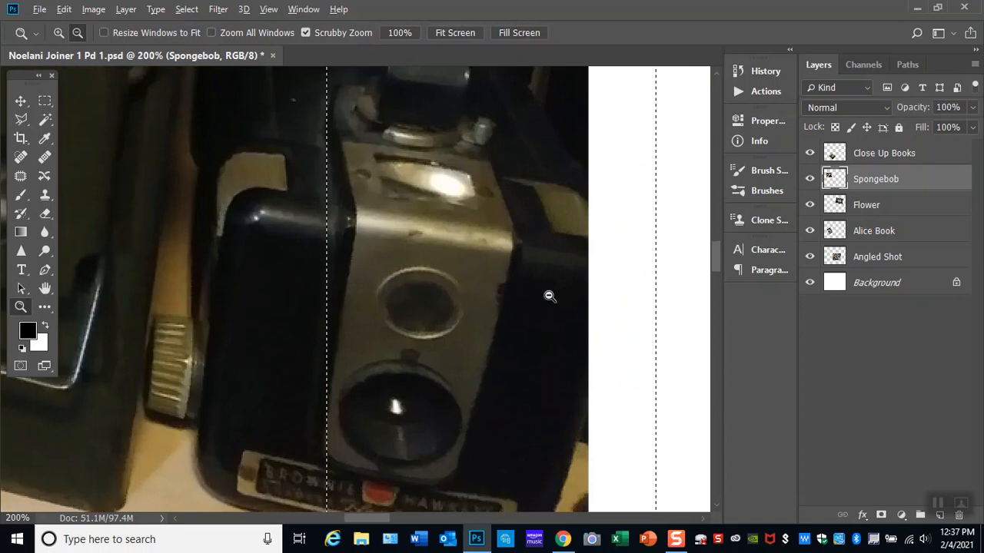
pyautogui.keyDown('alt'); pyautogui.click(549, 296); pyautogui.keyUp('alt')
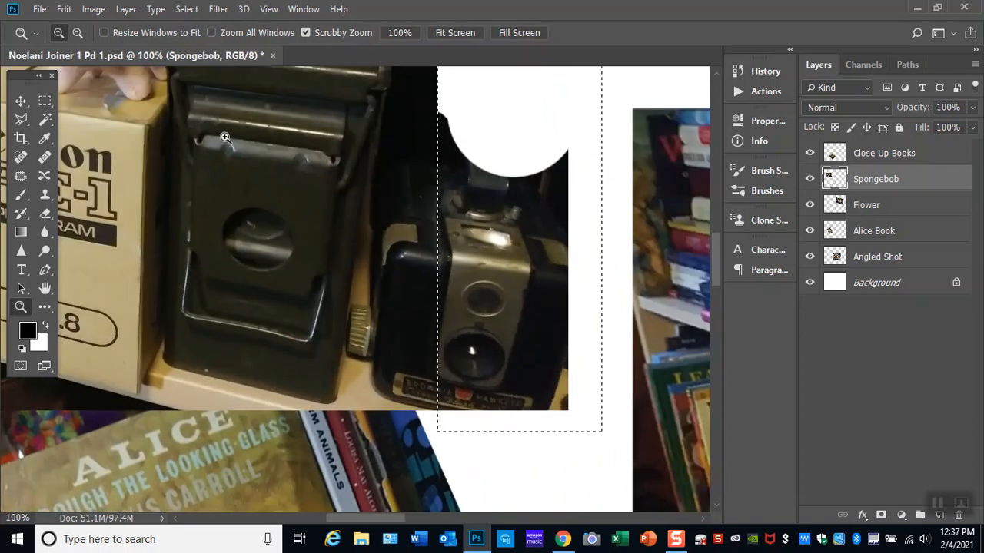
pyautogui.click(47, 215)
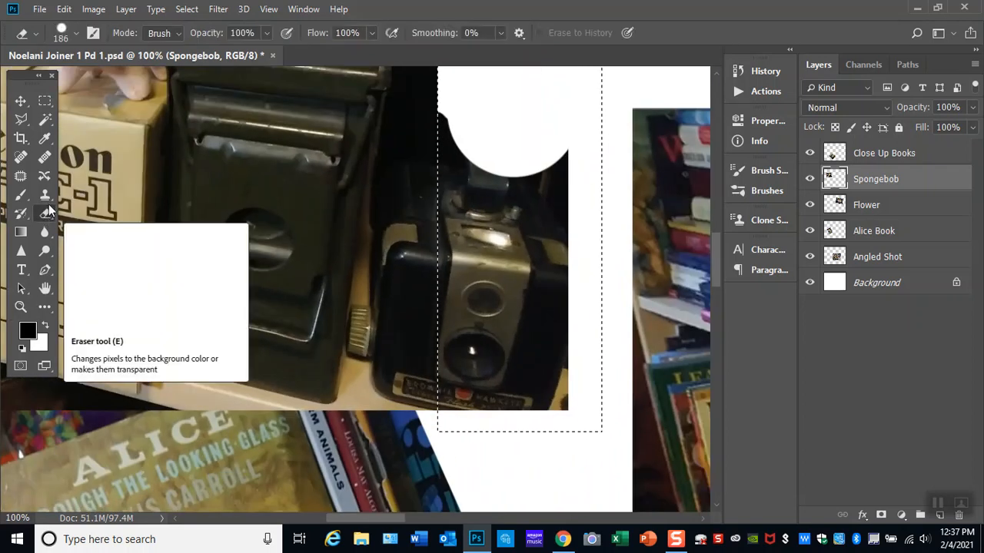
pyautogui.click(76, 33)
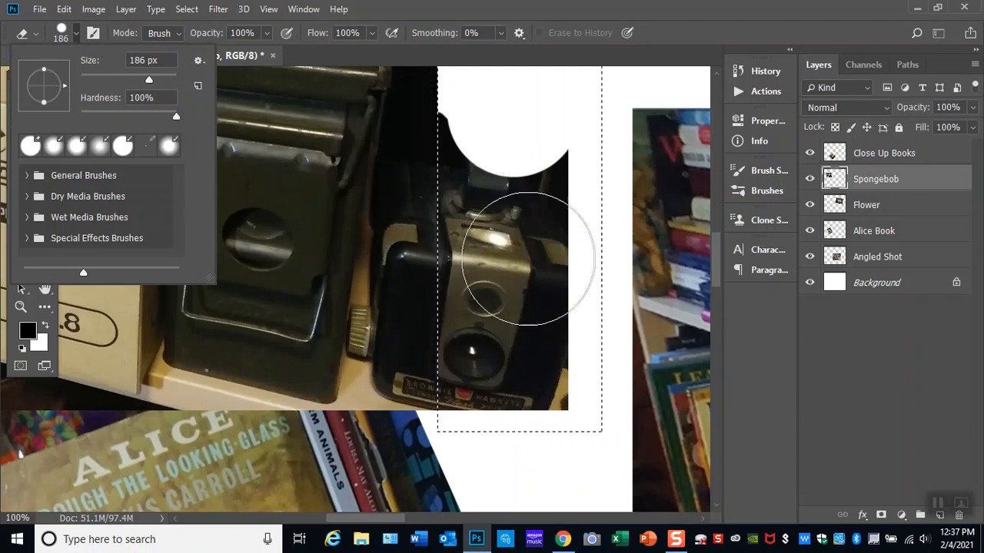
pyautogui.click(63, 35)
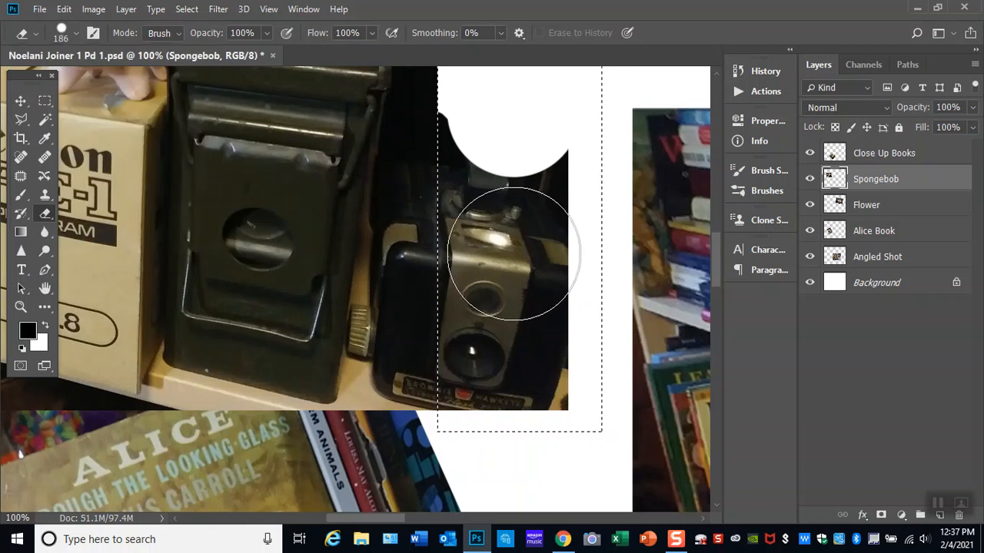
pyautogui.press('[')
pyautogui.press('[')
pyautogui.press('[')
pyautogui.press('[')
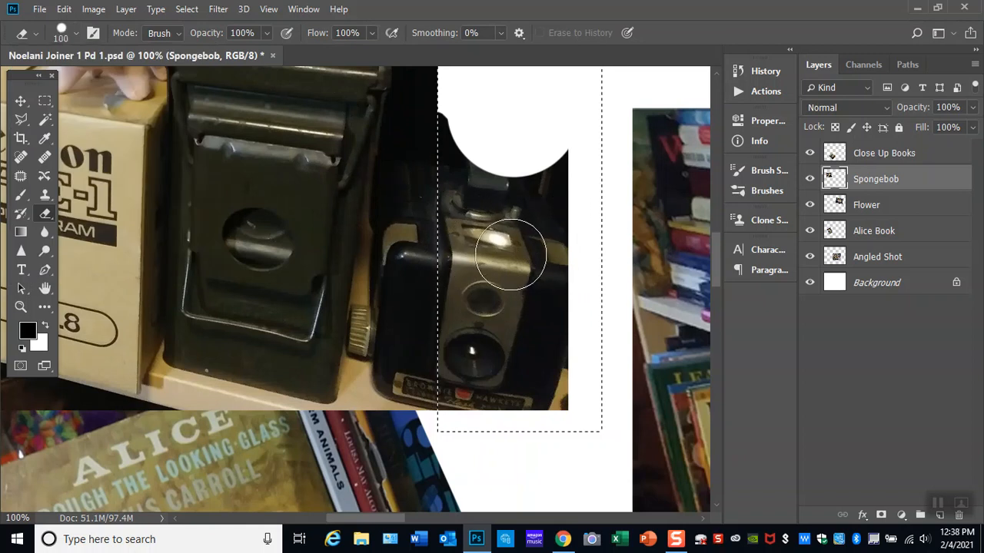
pyautogui.click(502, 239)
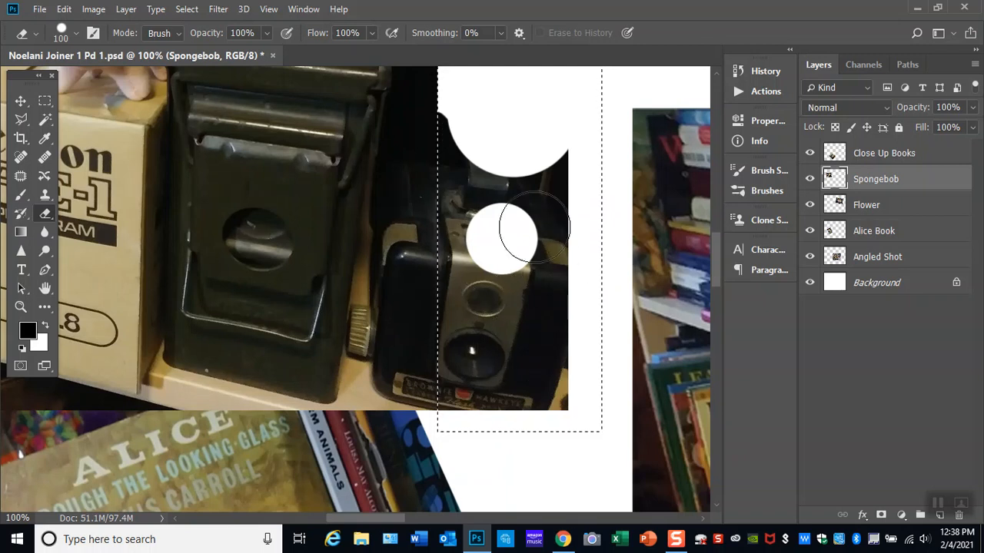
# - Set the Eraser hardness to 0% and erase a soft-edged spot beside the old camera's lens
pyautogui.click(75, 34)
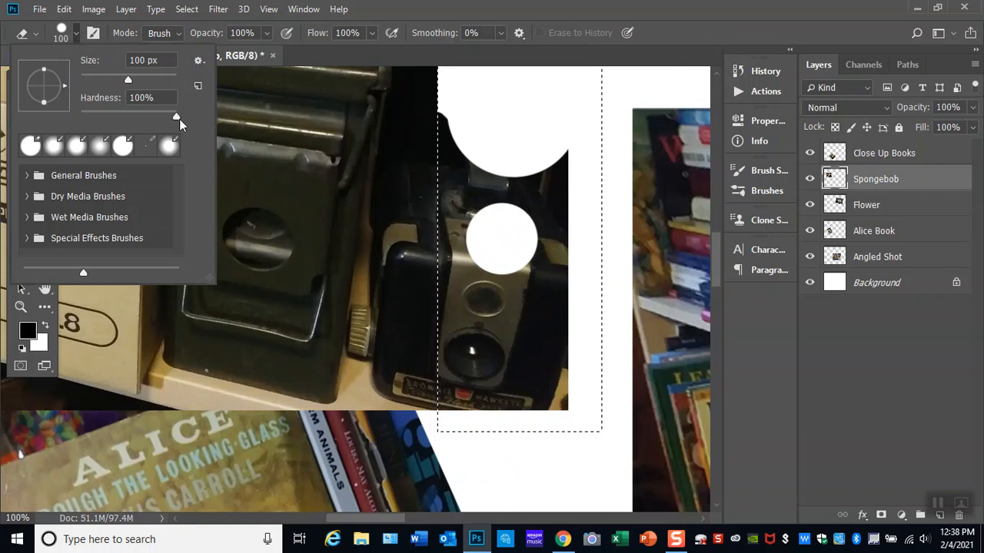
pyautogui.moveTo(177, 118); pyautogui.dragTo(73, 134)
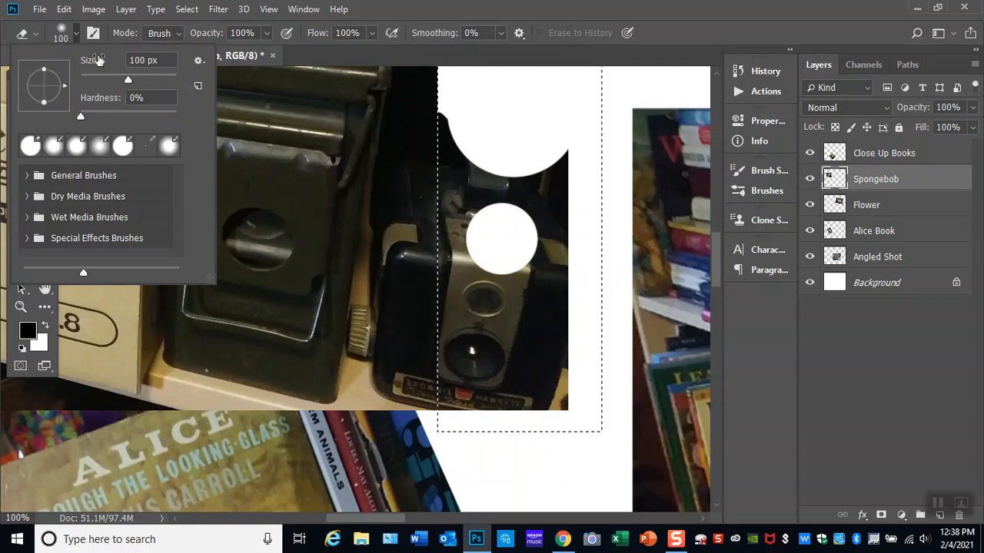
pyautogui.click(60, 36)
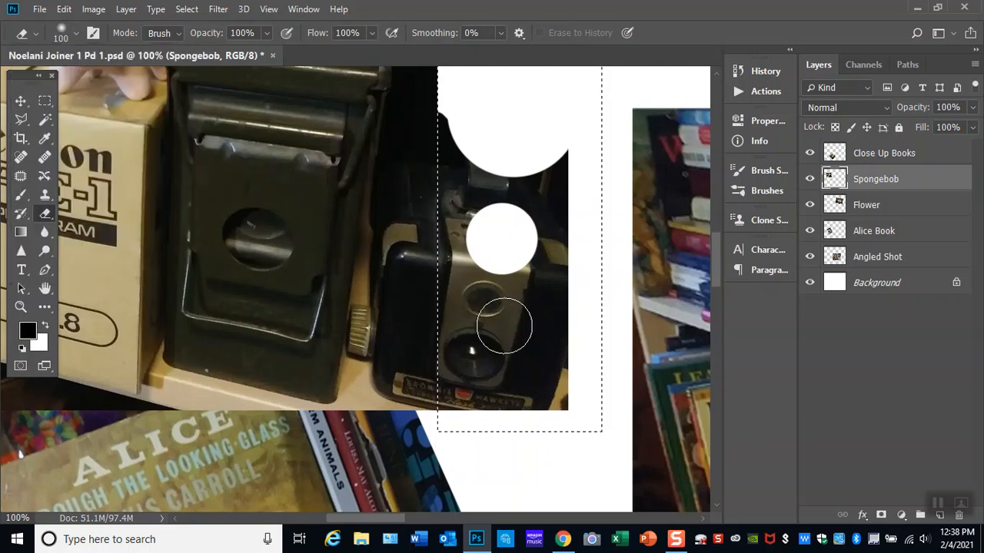
pyautogui.click(500, 331)
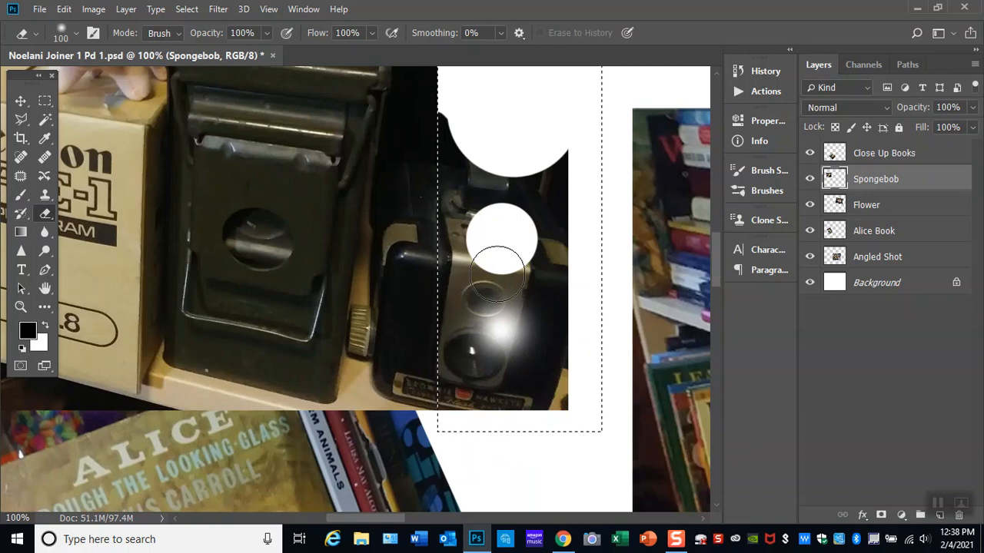
# - Set the Eraser hardness to 100% and size to 500 px, and erase the rest of the photo inside the selection
pyautogui.click(76, 34)
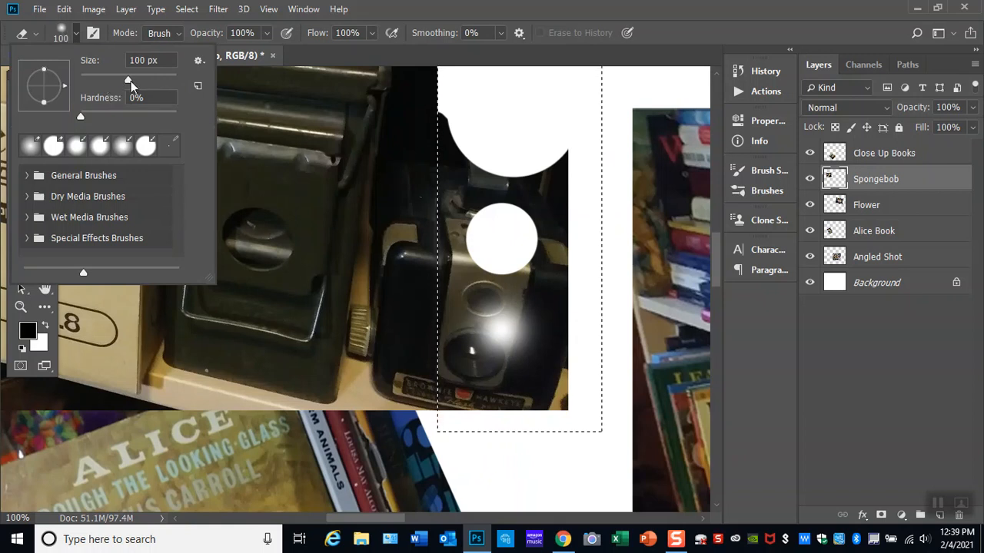
pyautogui.moveTo(81, 117); pyautogui.dragTo(178, 115)
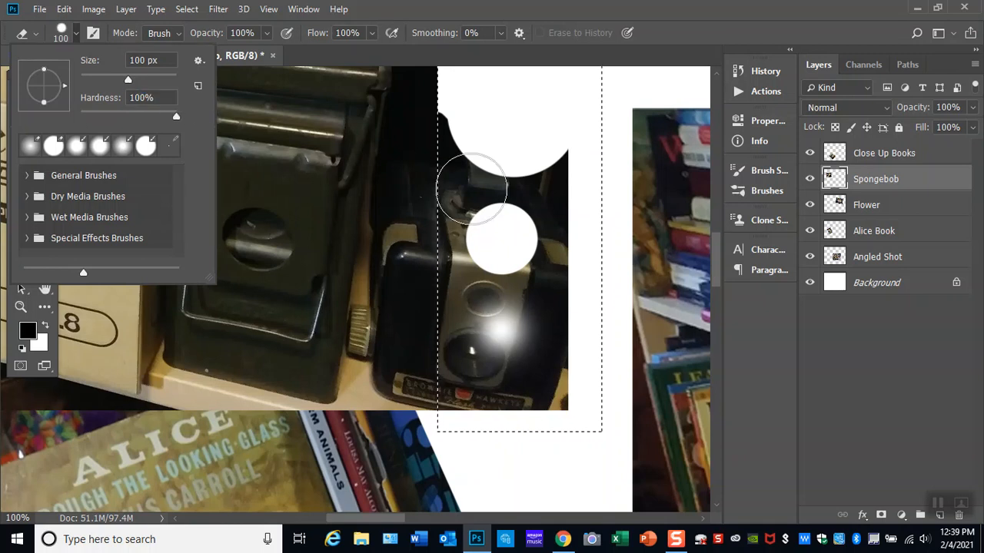
pyautogui.click(60, 33)
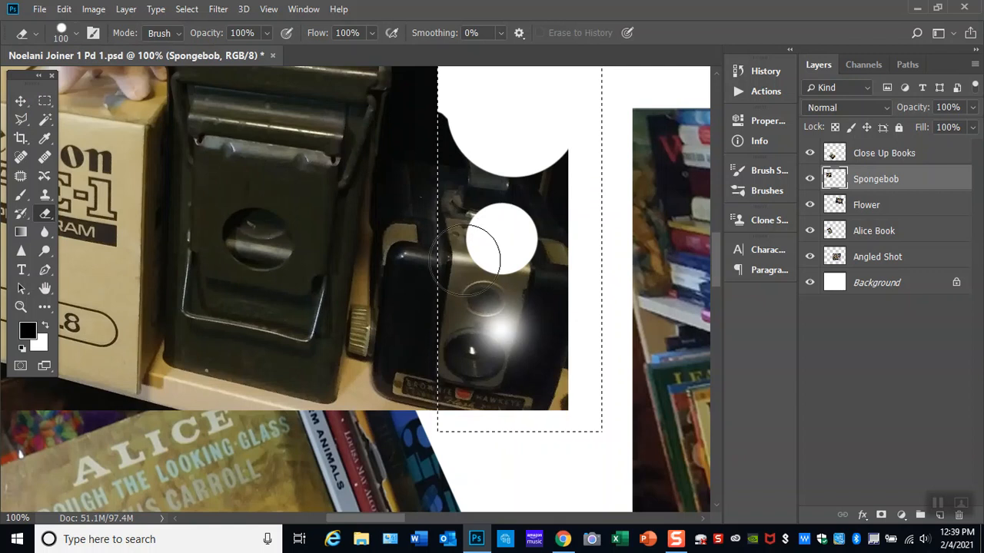
pyautogui.press(']')
pyautogui.press(']')
pyautogui.press(']')
pyautogui.press(']')
pyautogui.press(']')
pyautogui.press(']')
pyautogui.press(']')
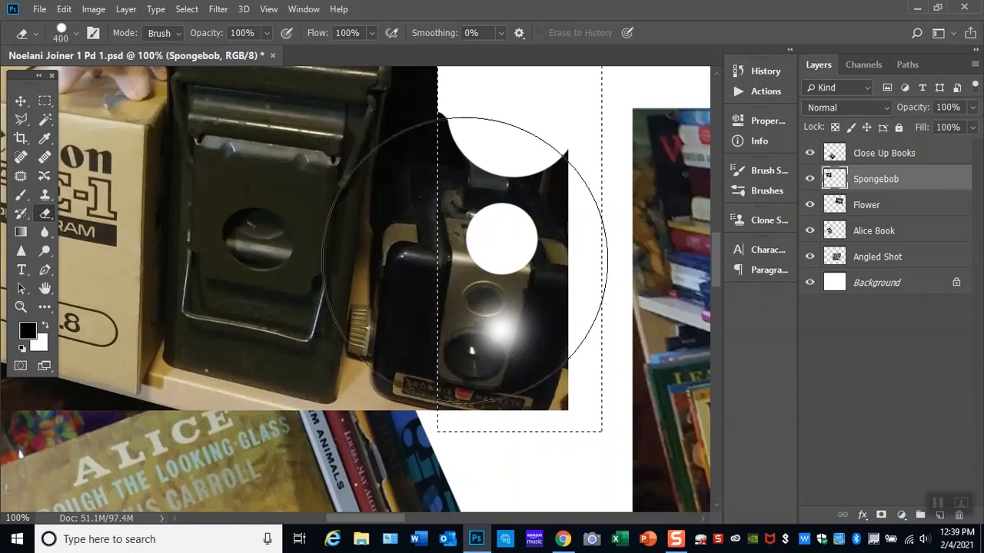
pyautogui.press(']')
pyautogui.moveTo(491, 246); pyautogui.dragTo(496, 247)
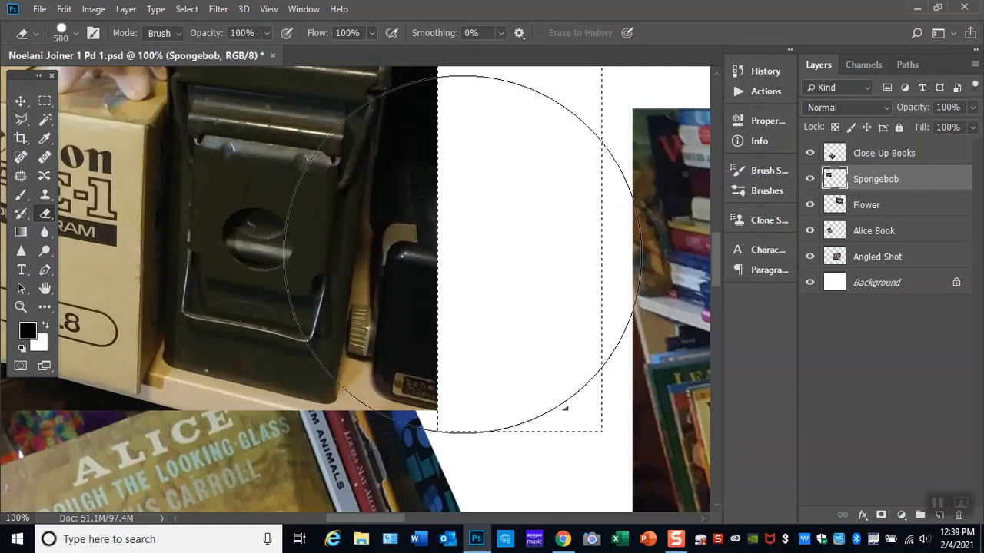
pyautogui.click(21, 307)
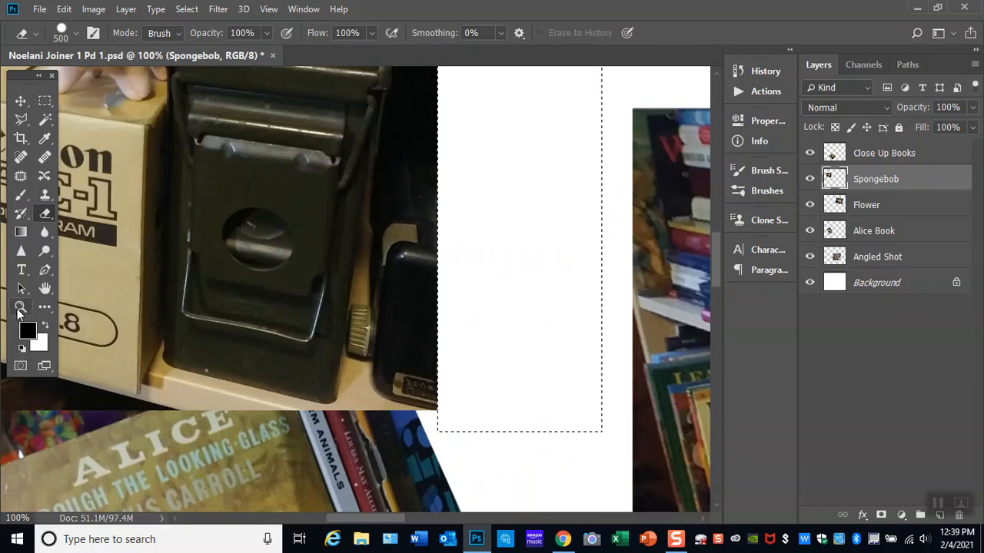
# - Deselect the rectangular marquee selection beside the trimmed Spongebob photo
pyautogui.keyDown('alt'); pyautogui.click(471, 193); pyautogui.keyUp('alt')
pyautogui.keyDown('alt'); pyautogui.click(470, 193); pyautogui.keyUp('alt')
pyautogui.keyDown('alt'); pyautogui.click(470, 193); pyautogui.keyUp('alt')
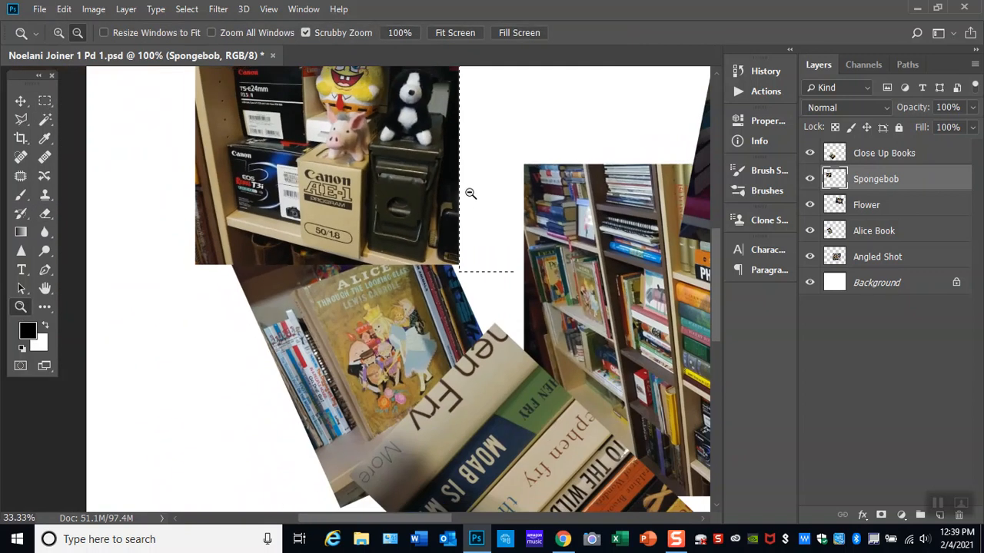
pyautogui.keyDown('alt'); pyautogui.click(471, 193); pyautogui.keyUp('alt')
pyautogui.scroll(3, 488, 239)
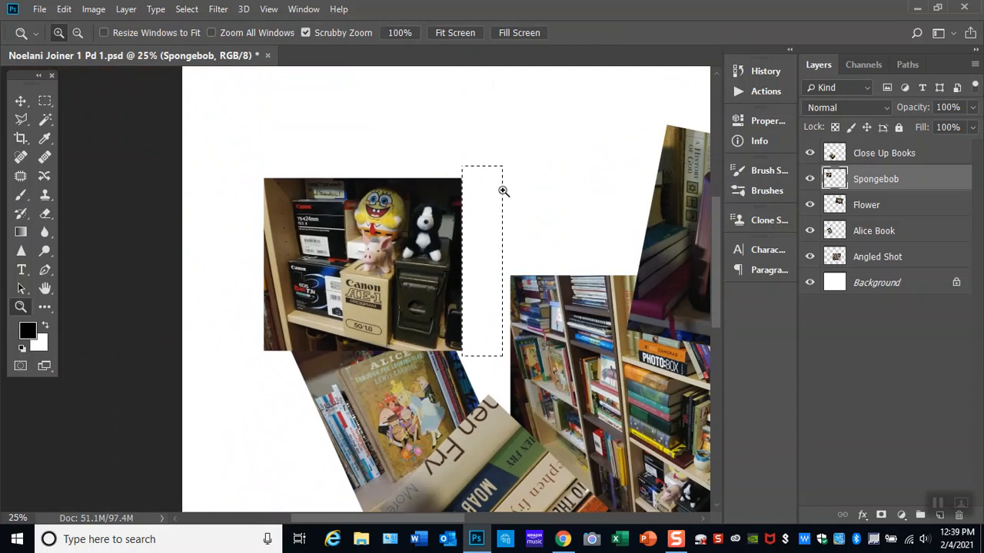
pyautogui.click(44, 103)
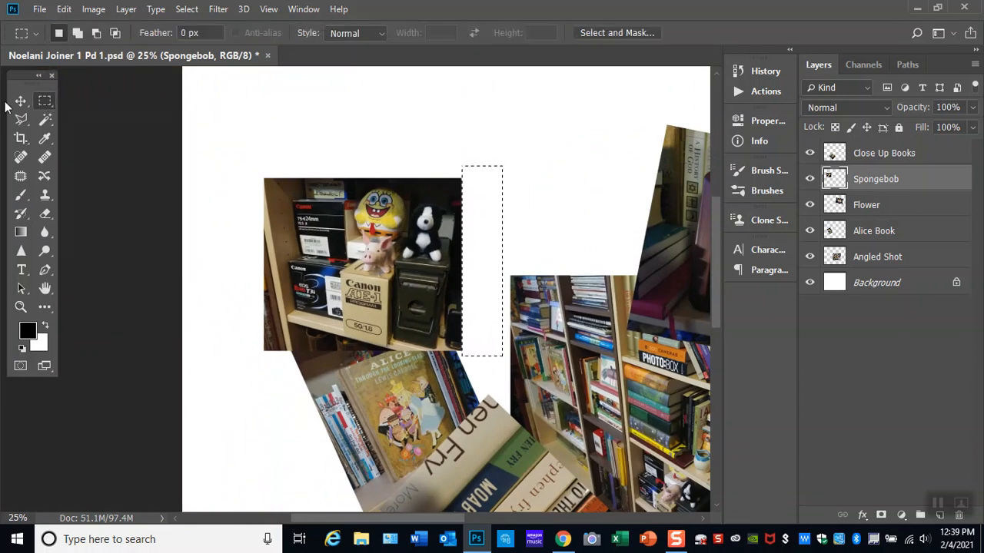
pyautogui.rightClick(474, 212)
pyautogui.click(497, 218)
# - Fit the whole collage canvas on screen to view all the photos
pyautogui.click(20, 306)
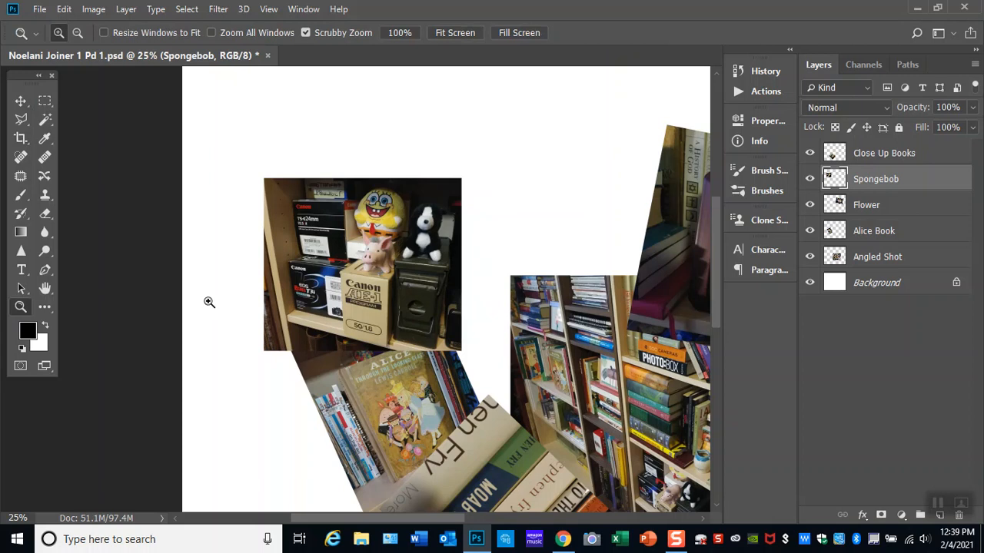
pyautogui.keyDown('alt'); pyautogui.click(210, 302); pyautogui.keyUp('alt')
pyautogui.keyDown('alt'); pyautogui.click(248, 290); pyautogui.keyUp('alt')
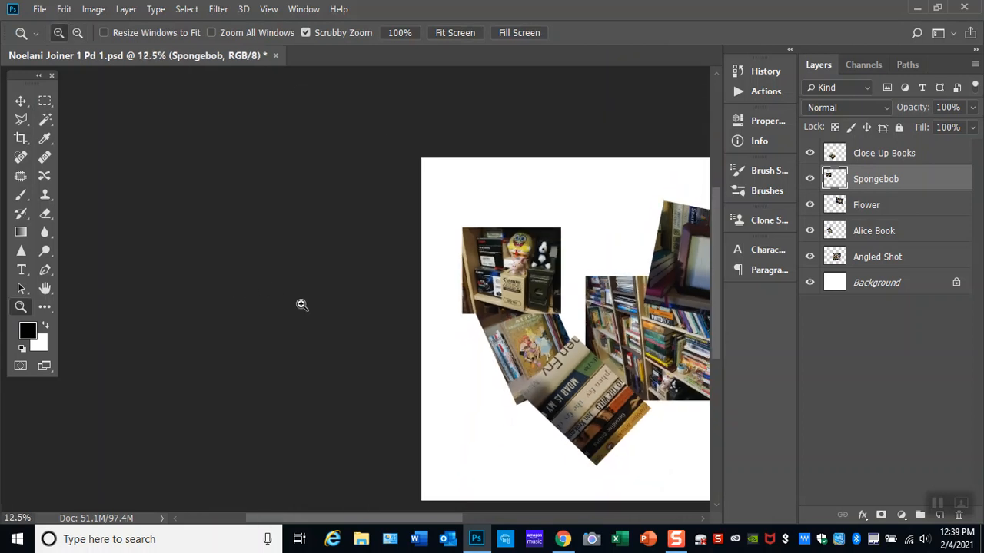
pyautogui.rightClick(435, 306)
pyautogui.click(454, 316)
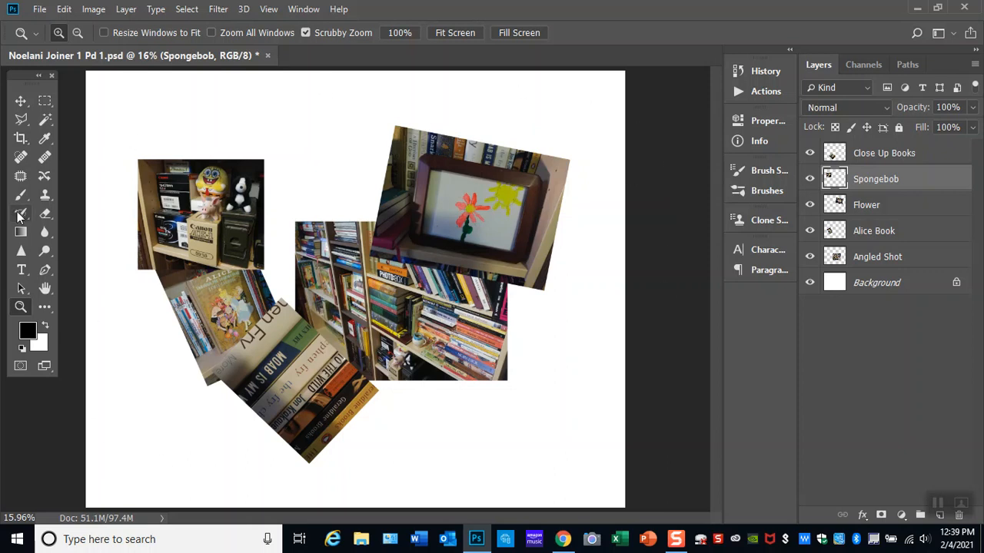
pyautogui.click(21, 141)
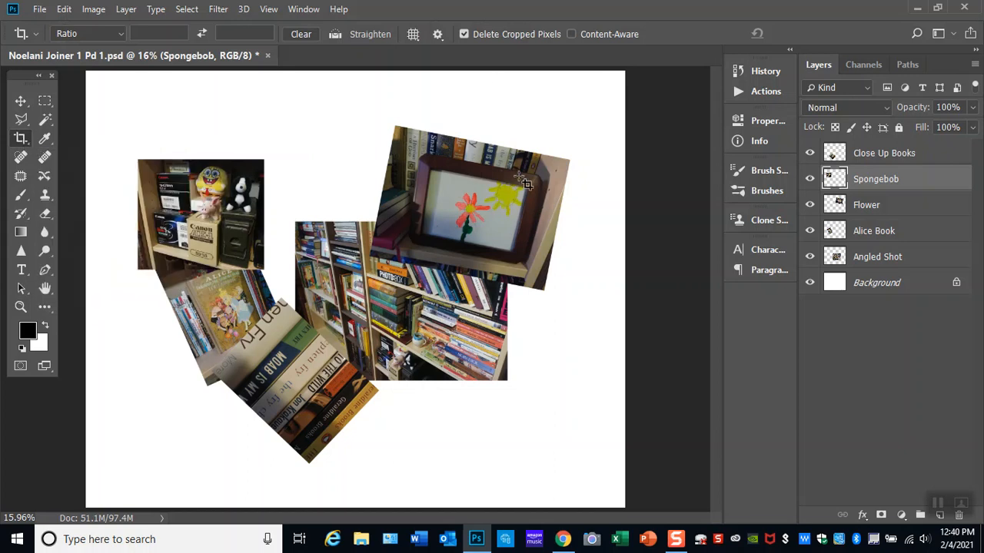
pyautogui.click(932, 206)
pyautogui.click(926, 232)
pyautogui.click(929, 206)
pyautogui.click(933, 179)
pyautogui.click(44, 101)
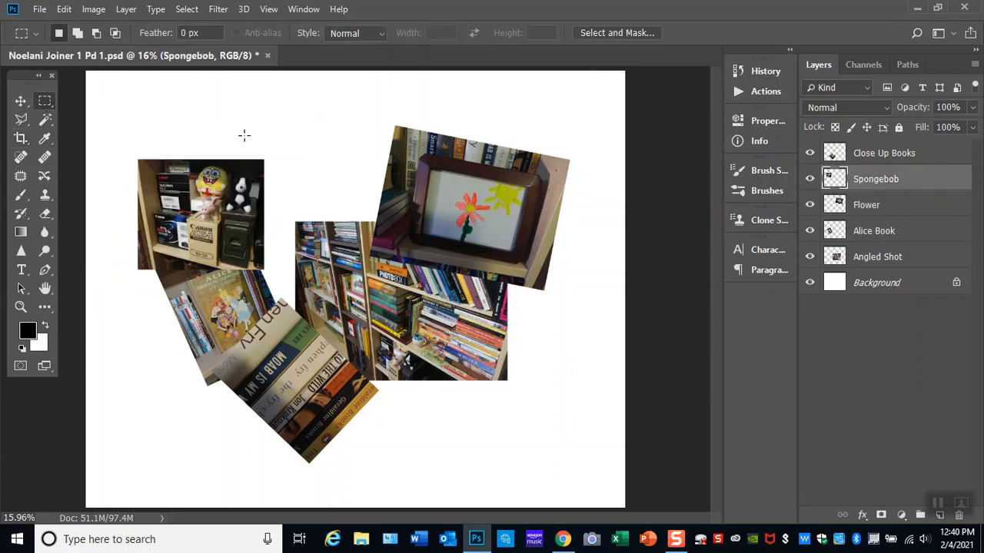
pyautogui.click(67, 9)
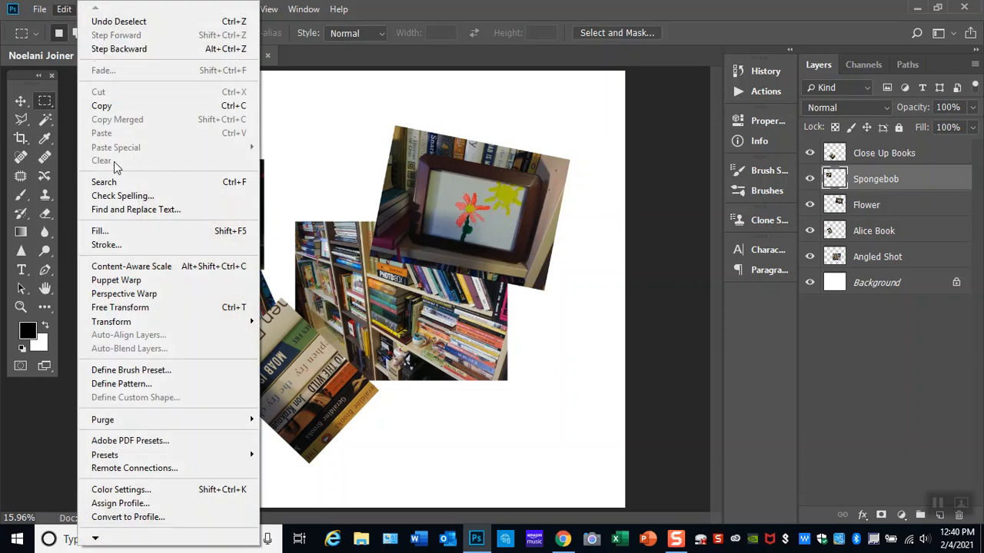
pyautogui.click(72, 110)
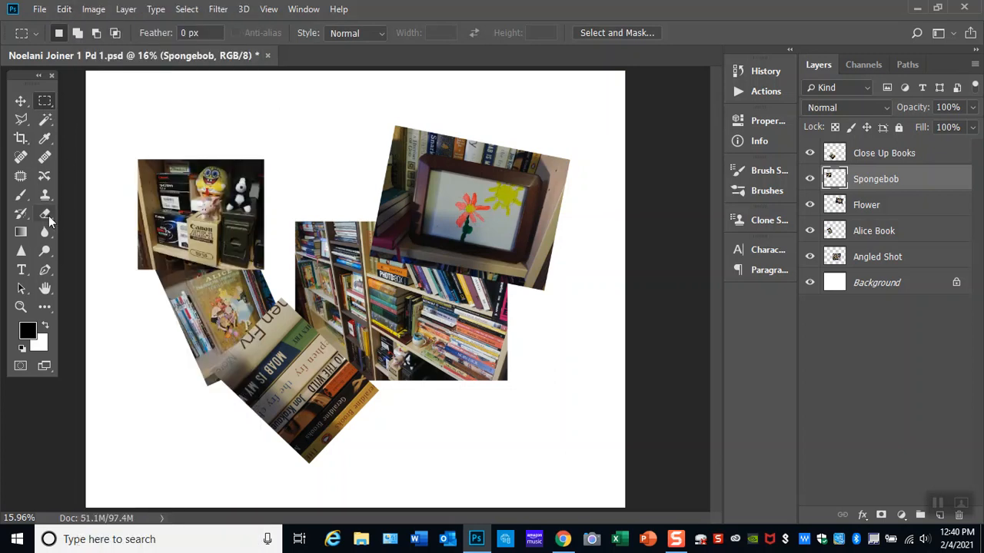